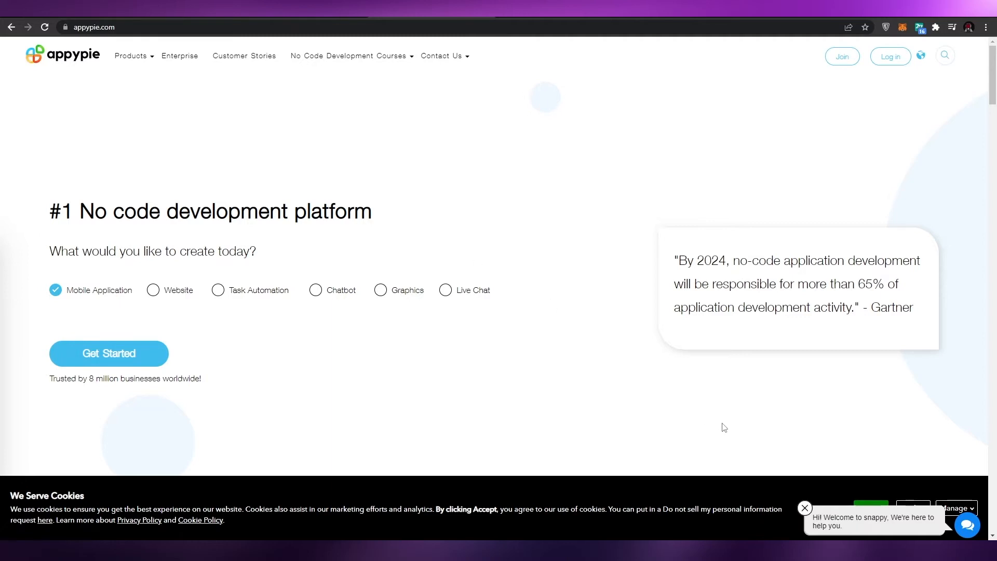
Dismiss the chat greeting and open the account registration page.
click(806, 508)
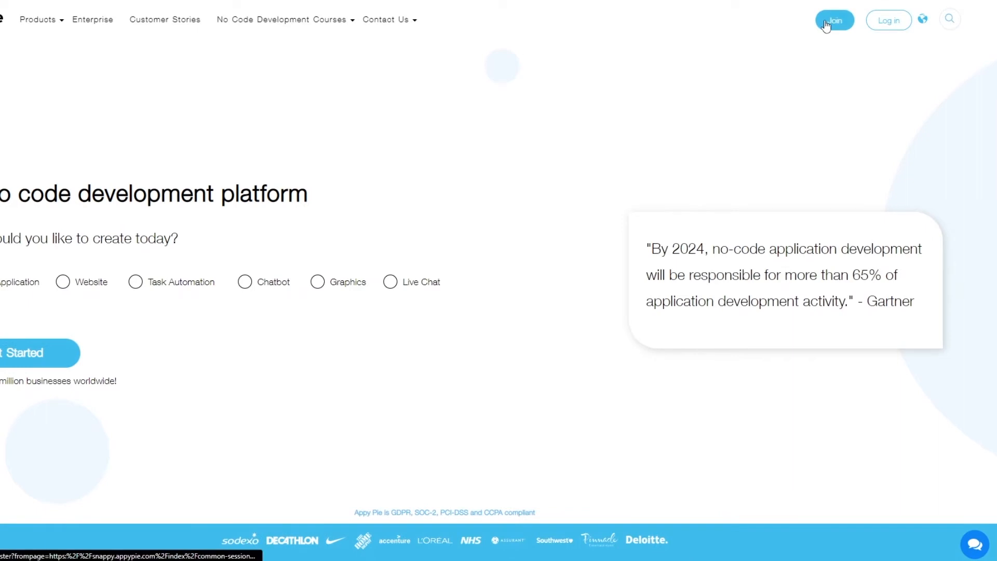
click(830, 25)
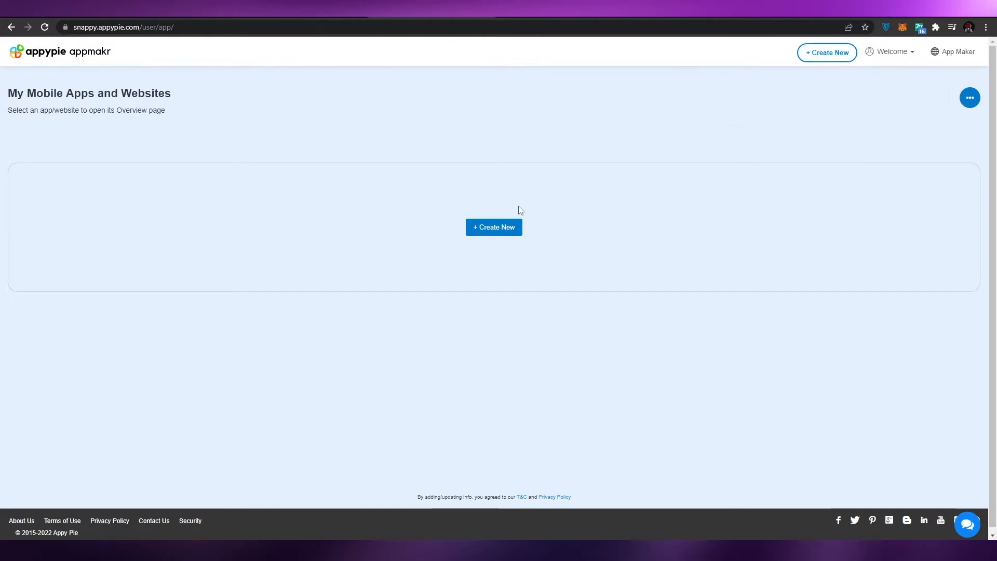
Create a new native mobile app with the business name Daily Fashion.
click(487, 229)
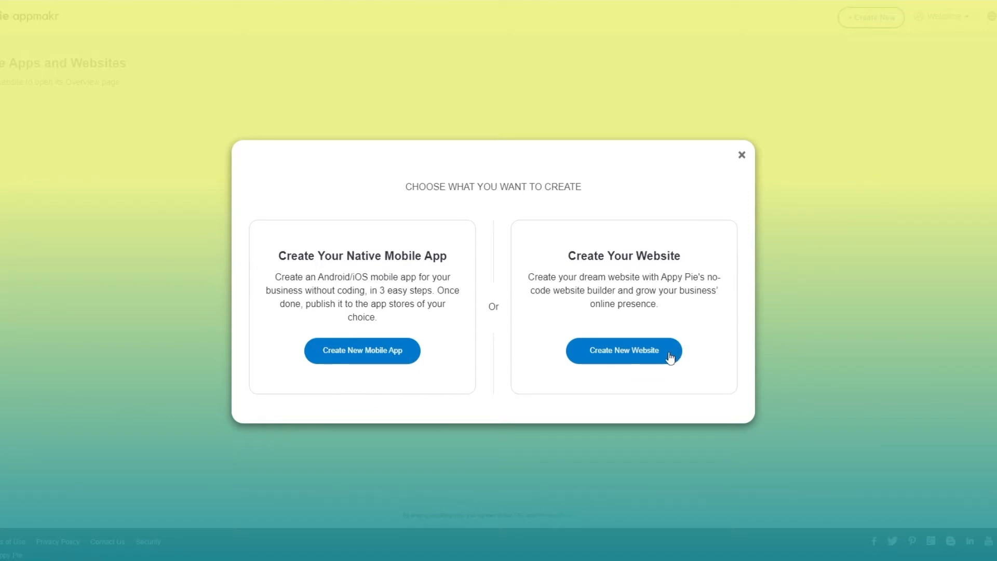
click(366, 358)
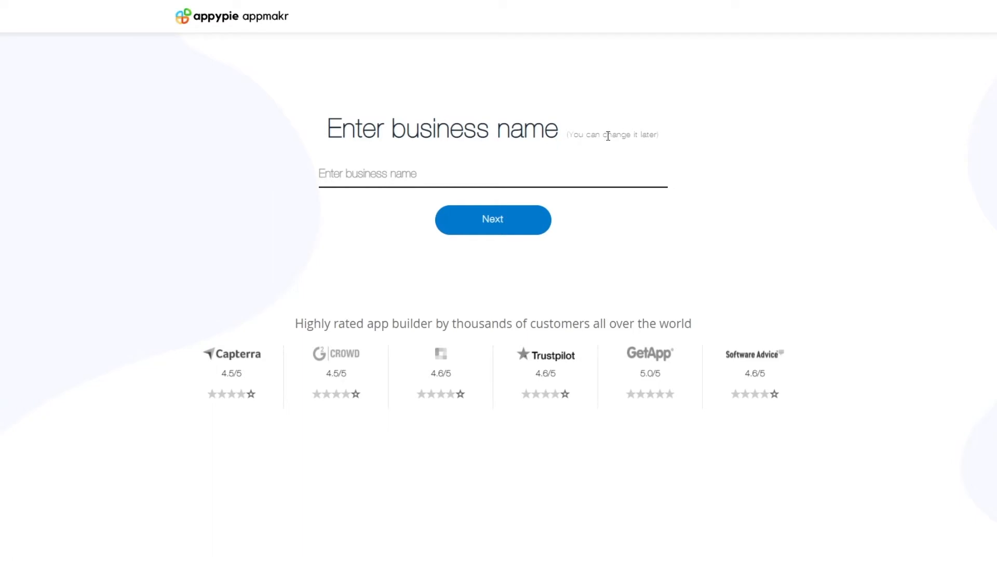
click(445, 177)
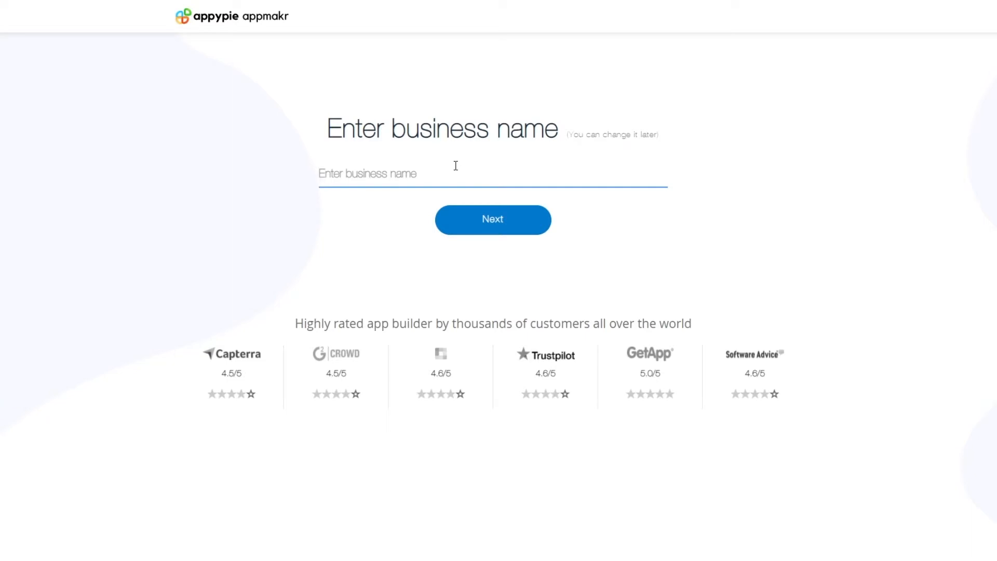
text(Daily Fashion)
click(522, 228)
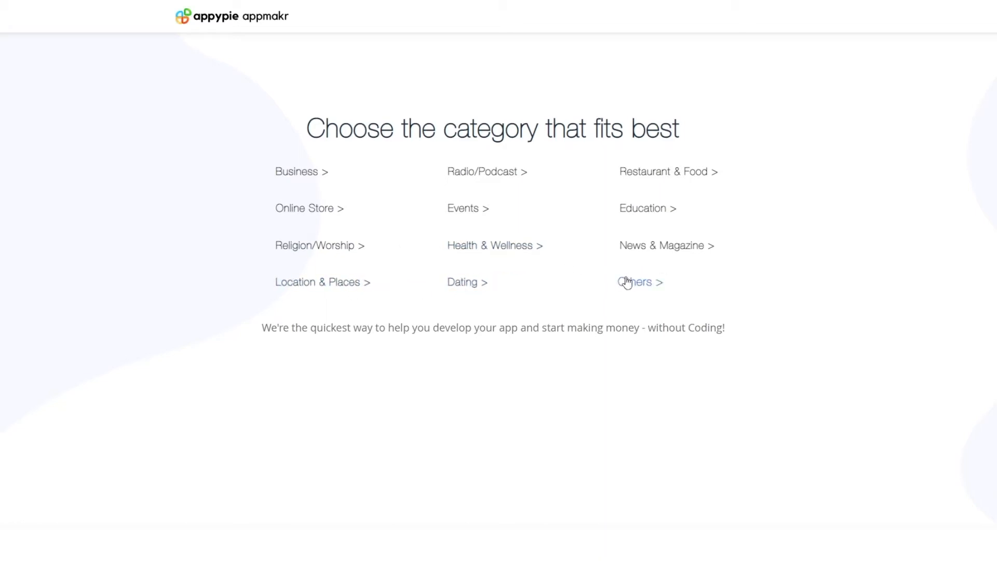
Set up the app with the Business category, the light Carbon Mystique color scheme and Android as the test device.
click(311, 174)
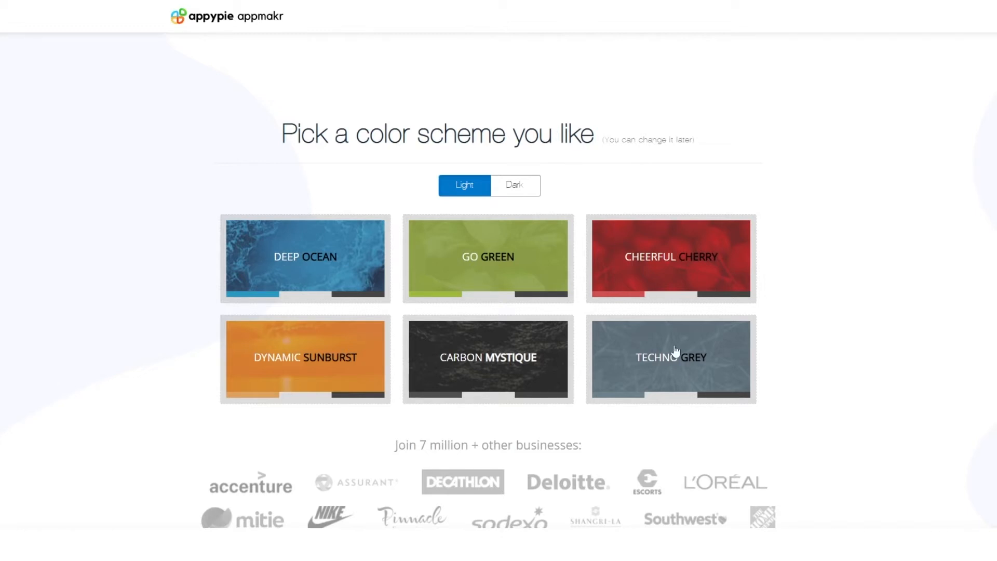
click(488, 383)
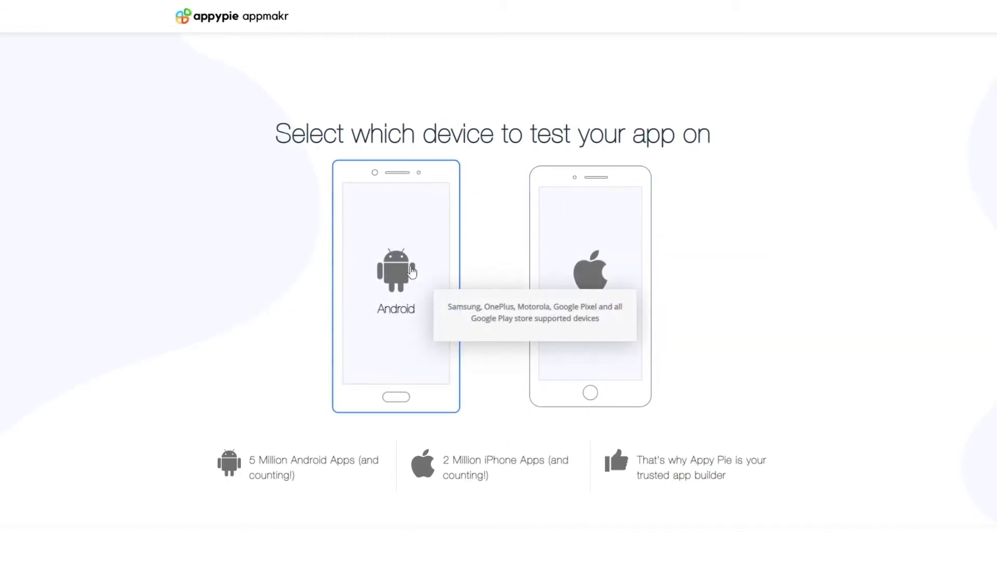
click(411, 271)
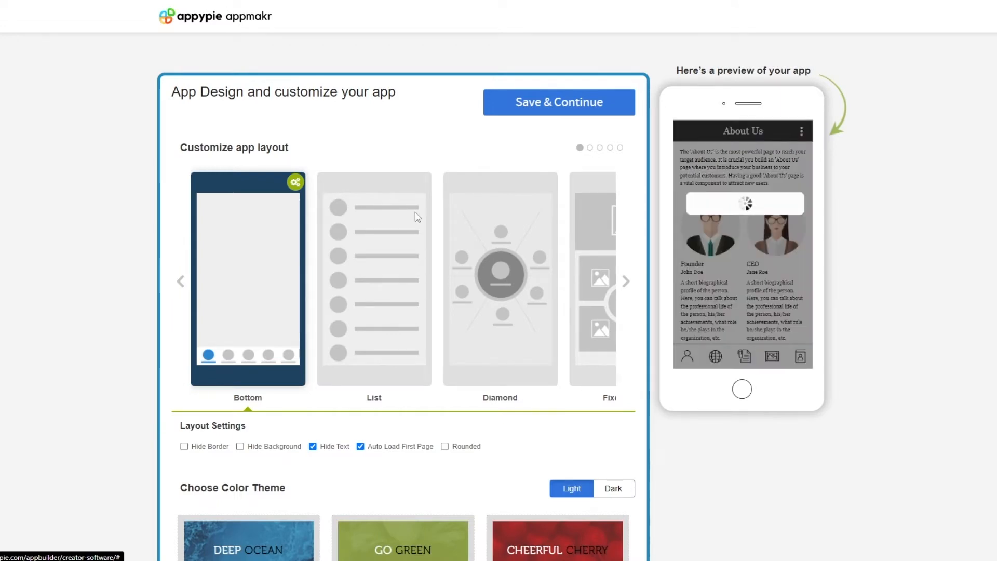
Look over the design options and try the List and Diamond app layouts.
scroll(422, 222, down, 4)
scroll(423, 218, down, 6)
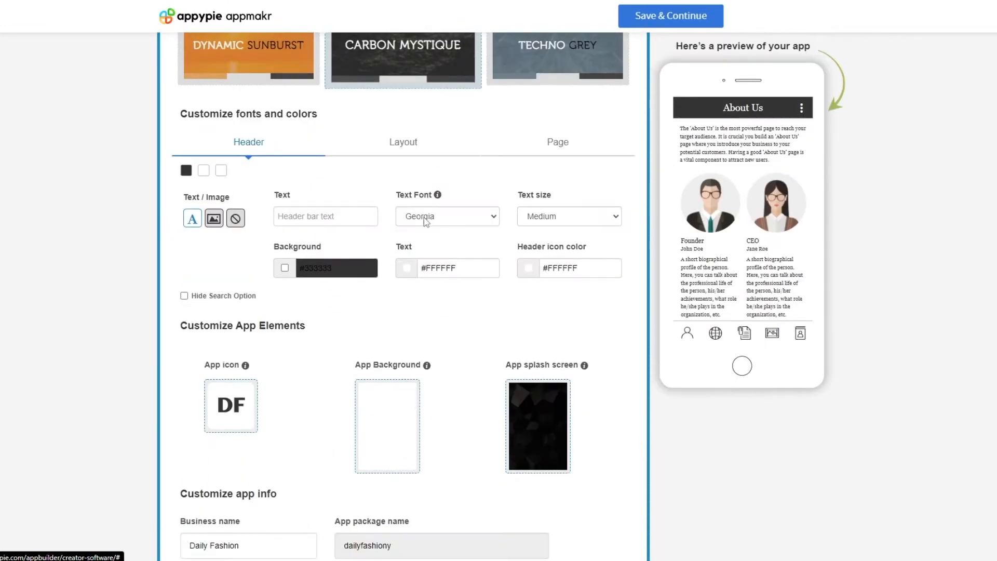
scroll(481, 291, up, 6)
scroll(482, 302, up, 5)
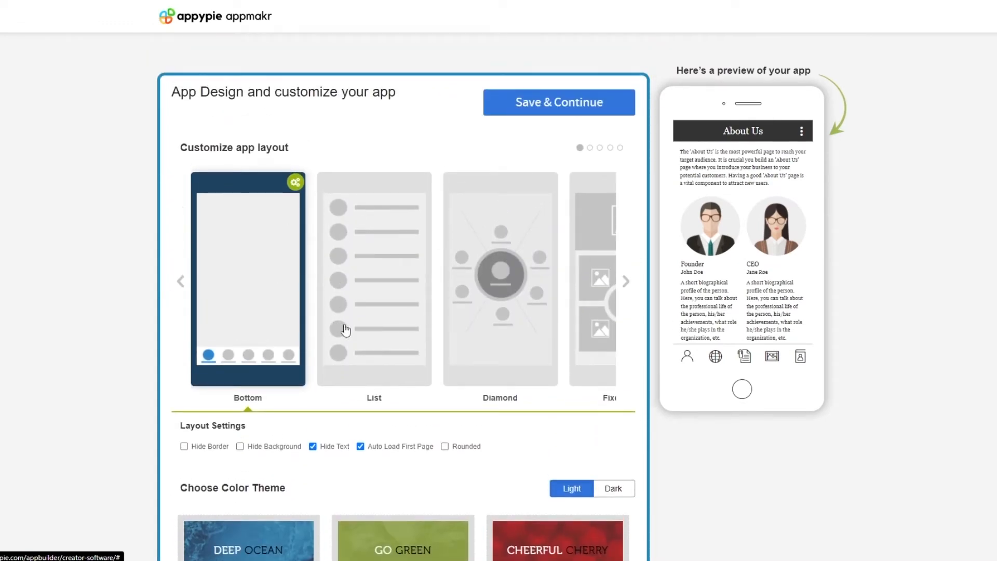
click(385, 329)
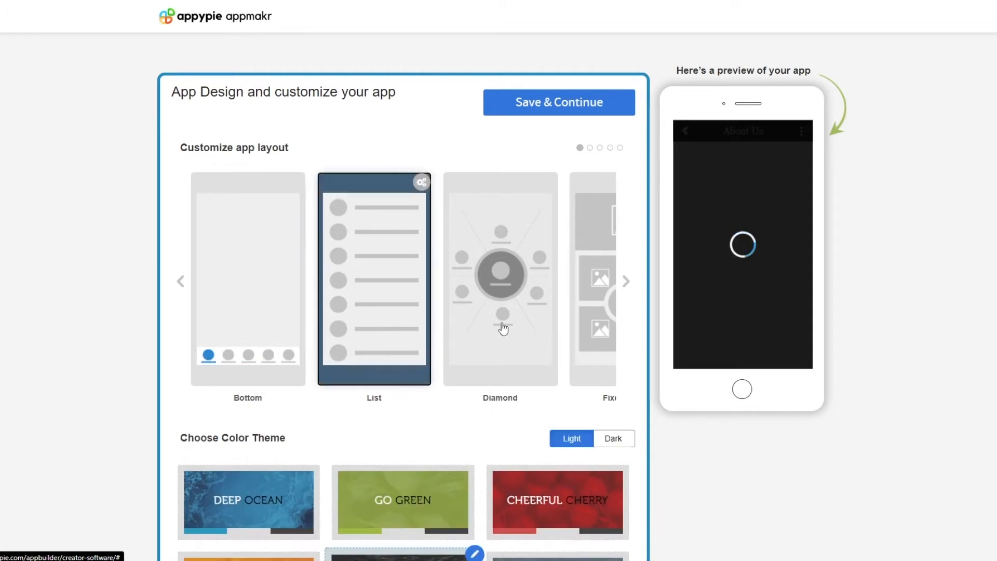
click(503, 327)
drag(474, 314, 495, 316)
Browse the available app layouts and apply the Image layout.
click(626, 282)
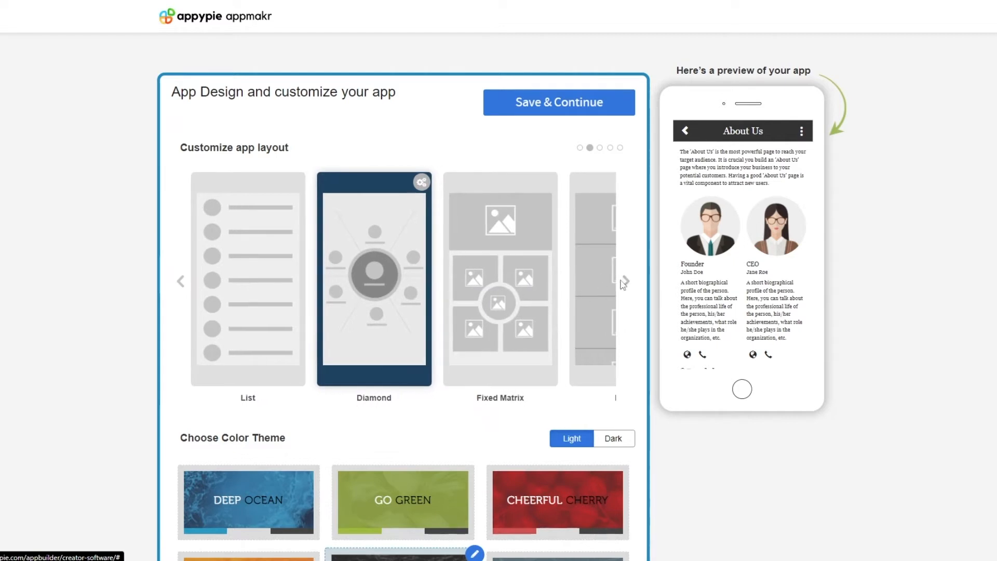
click(627, 283)
click(627, 283)
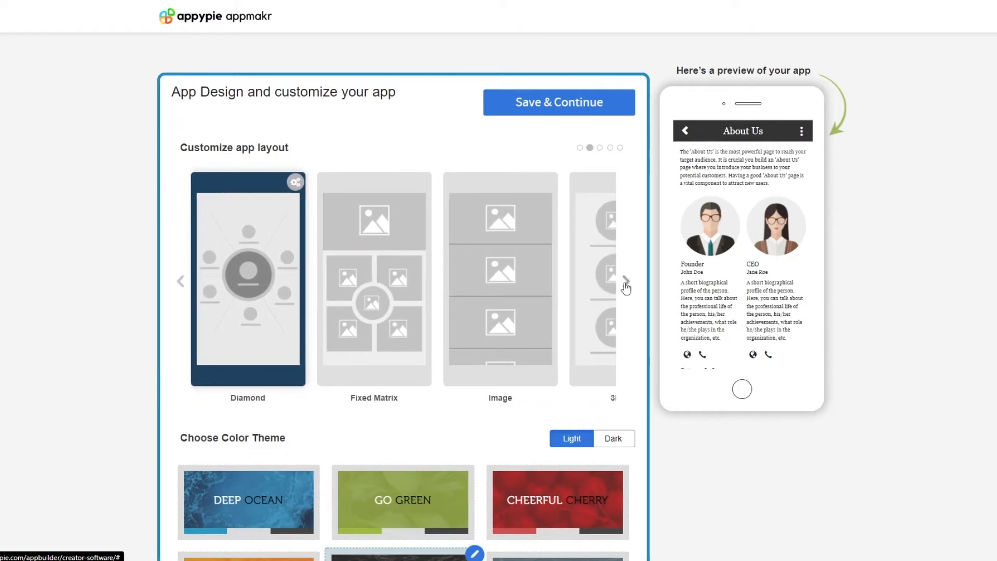
click(181, 286)
click(179, 285)
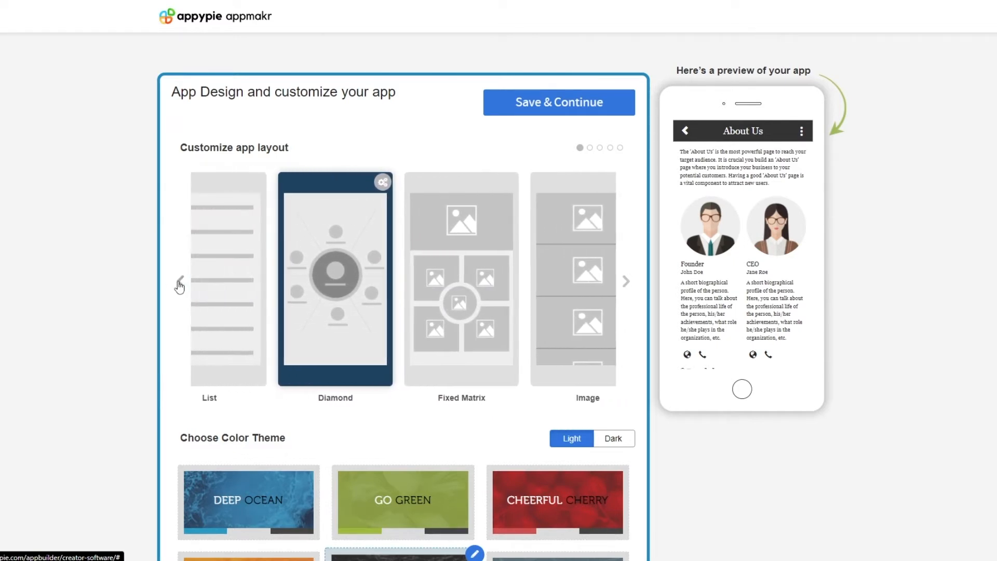
click(180, 286)
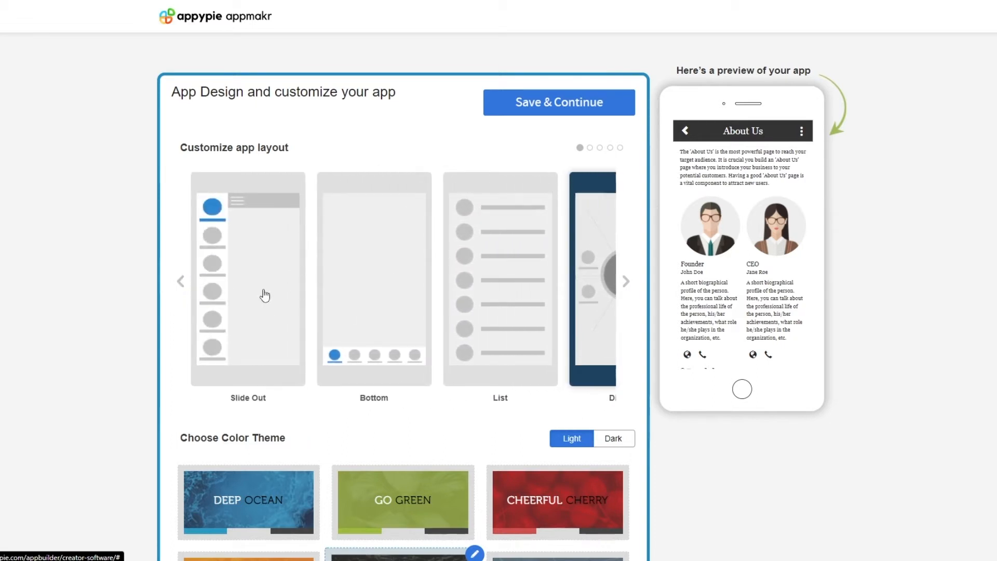
click(626, 281)
click(626, 281)
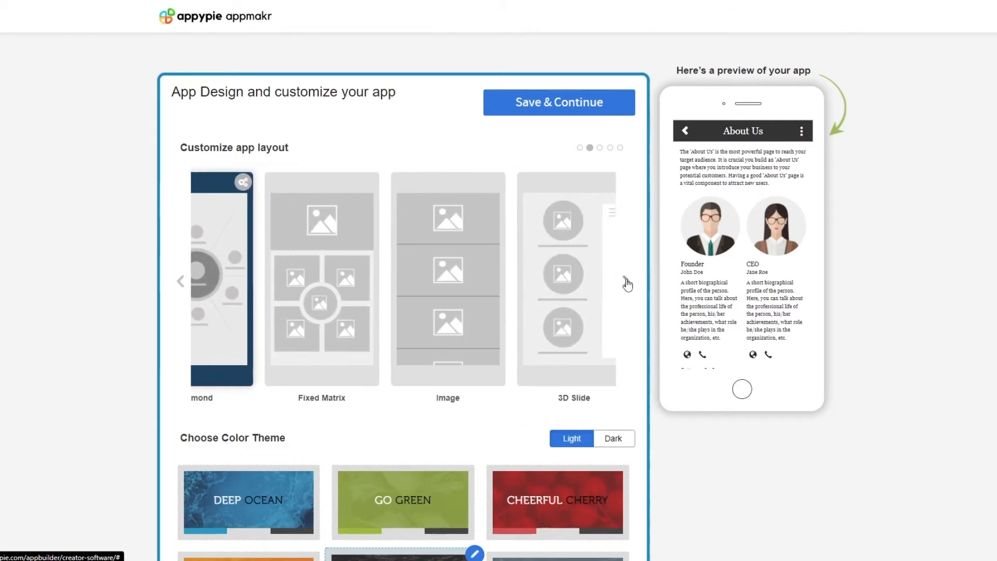
click(386, 310)
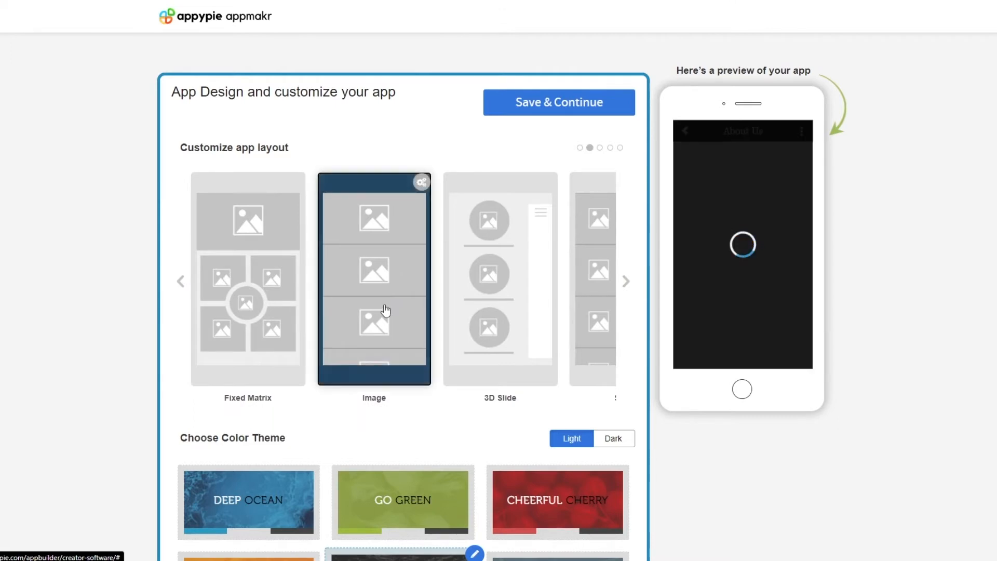
Go back from About Us to the home page in the app preview and examine its image entries.
scroll(733, 218, down, 2)
scroll(732, 219, up, 2)
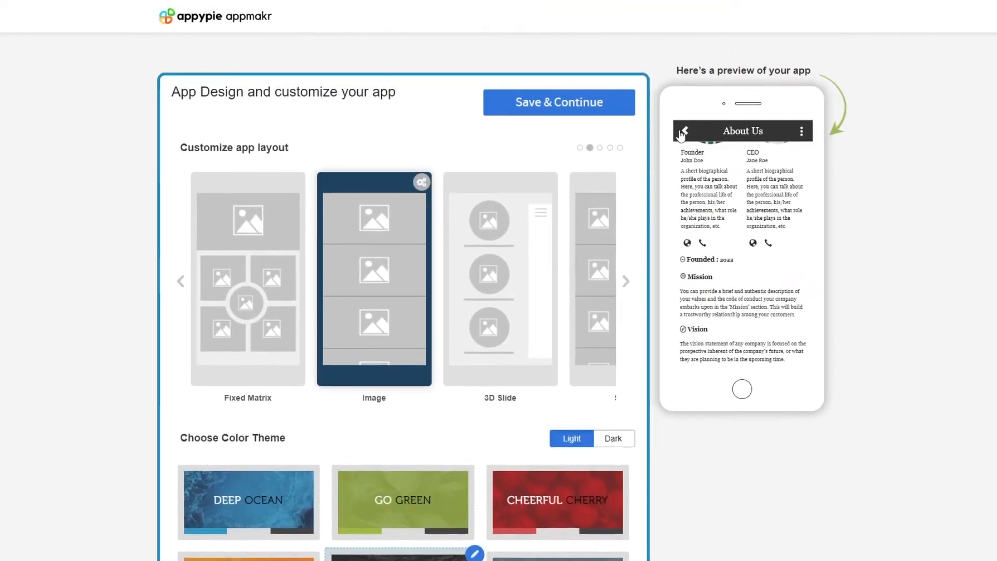
click(689, 134)
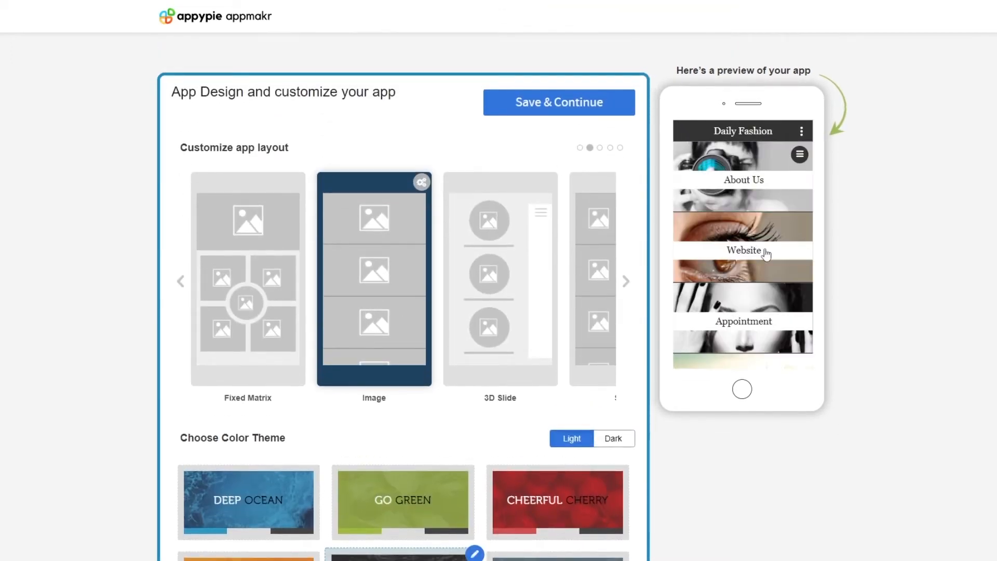
scroll(758, 270, down, 1)
scroll(758, 270, up, 1)
scroll(738, 258, down, 3)
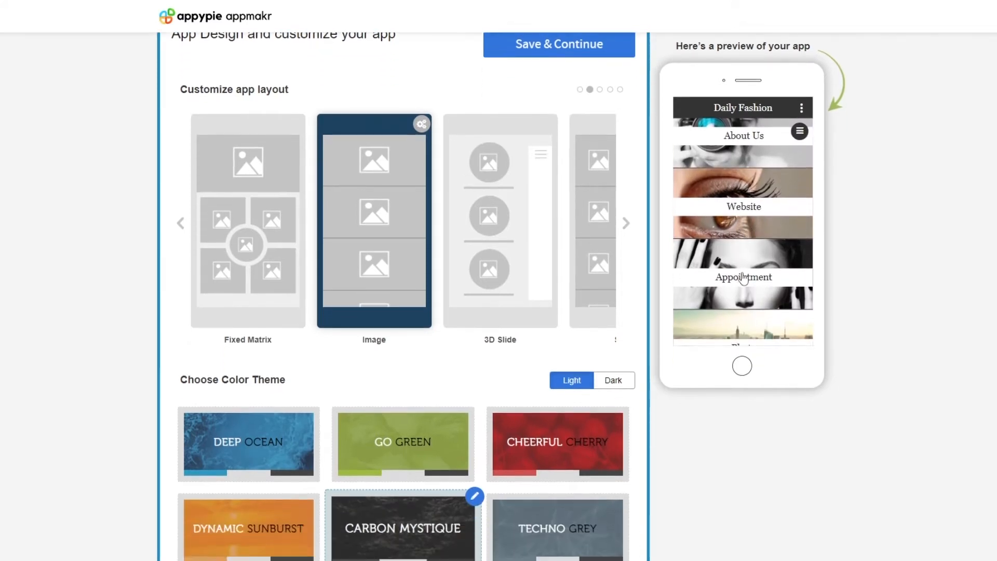
scroll(744, 278, up, 2)
scroll(552, 258, up, 1)
Review the color themes, header font and color settings, app elements and app info.
scroll(537, 272, down, 3)
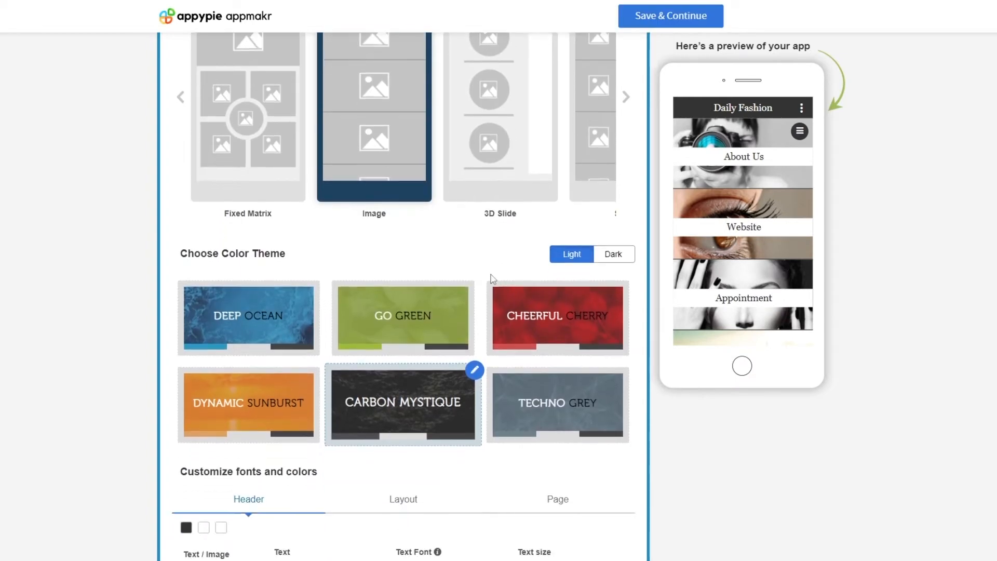
scroll(634, 252, up, 1)
scroll(430, 282, down, 6)
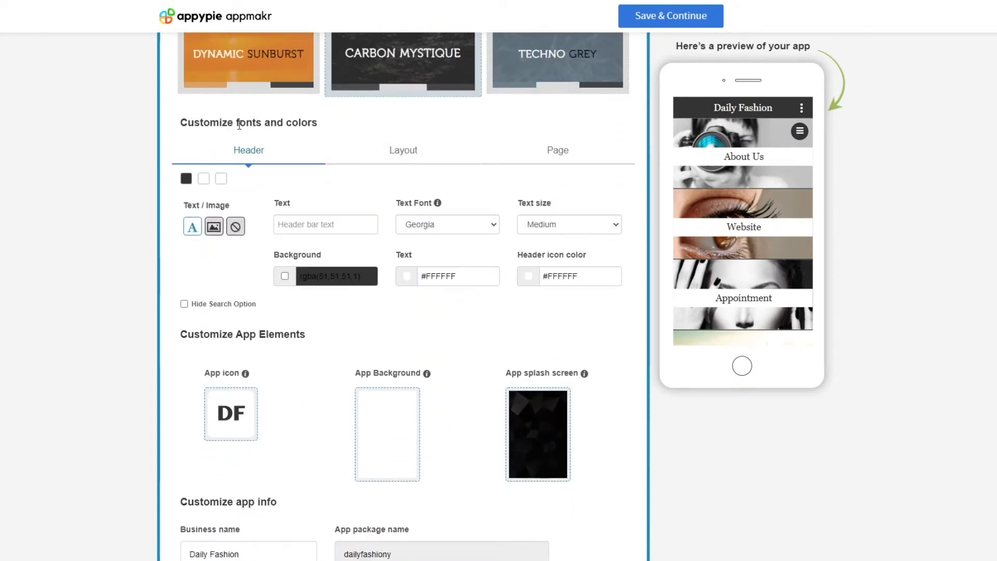
scroll(407, 263, down, 1)
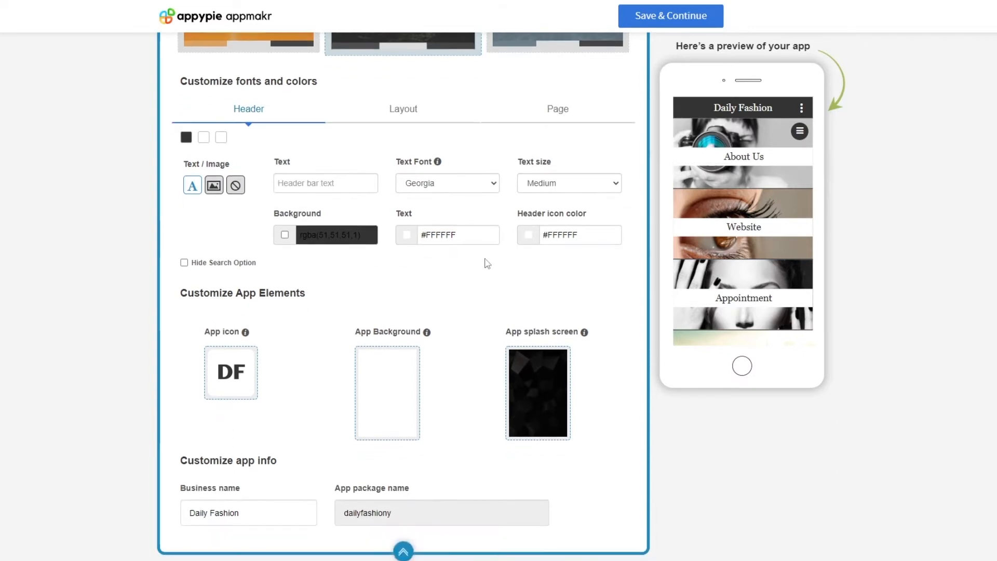
scroll(478, 270, up, 1)
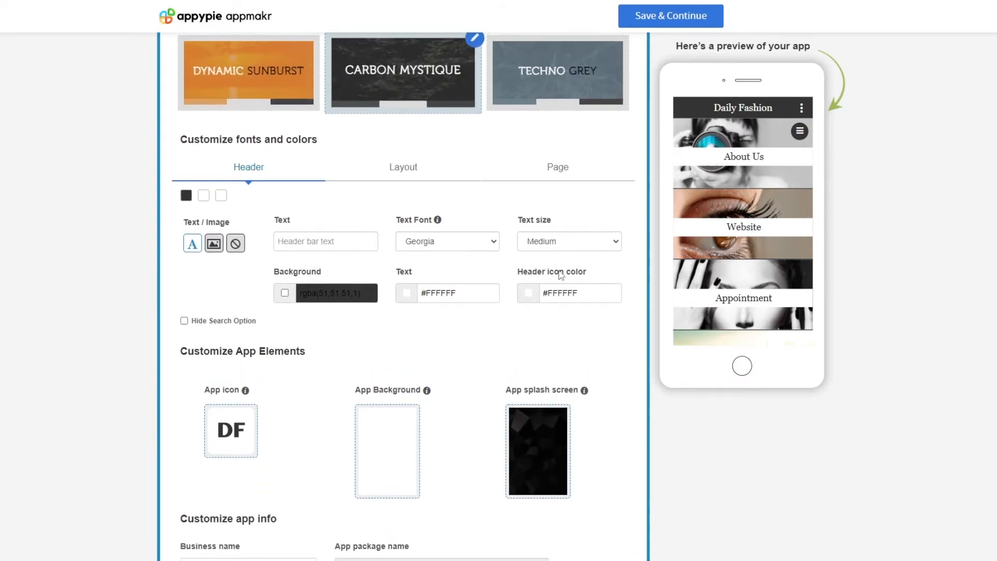
scroll(483, 302, down, 1)
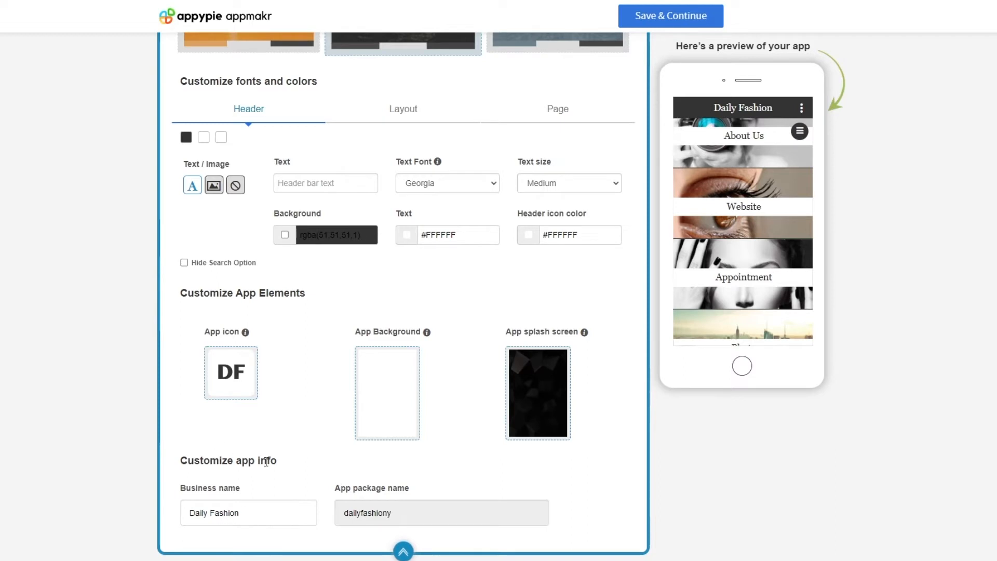
Switch the app header from text to a navigation header image.
scroll(266, 462, up, 3)
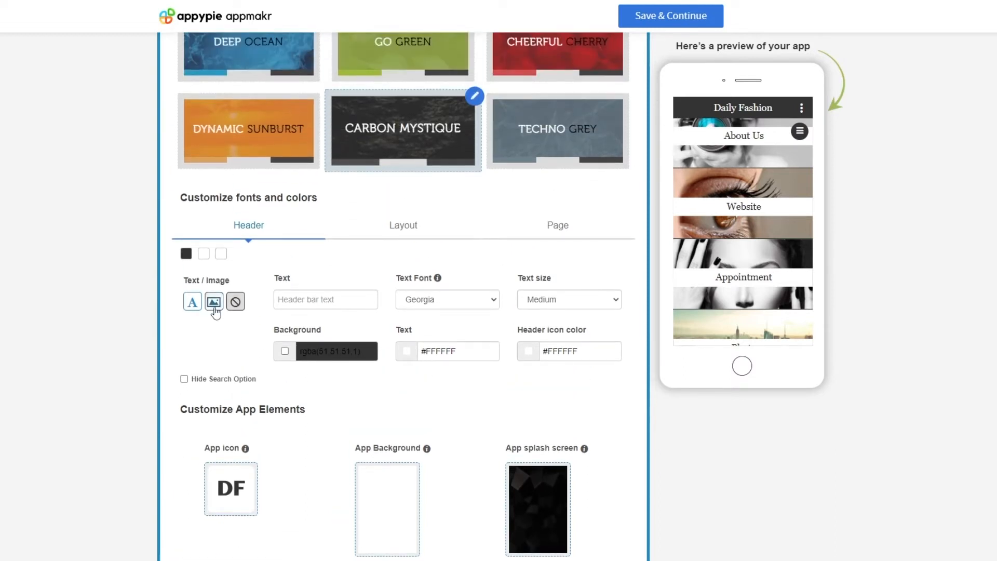
click(213, 306)
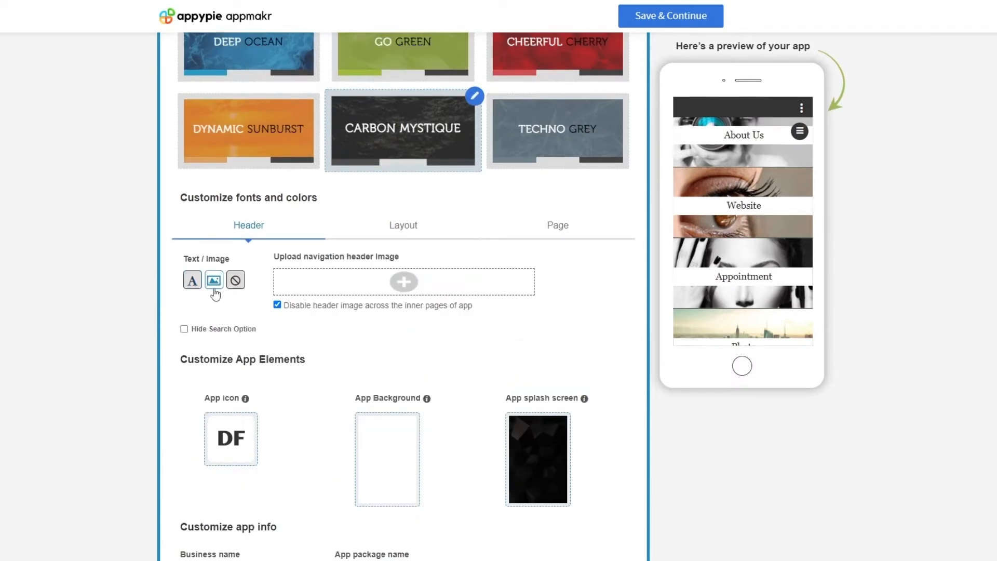
mouse_move(335, 283)
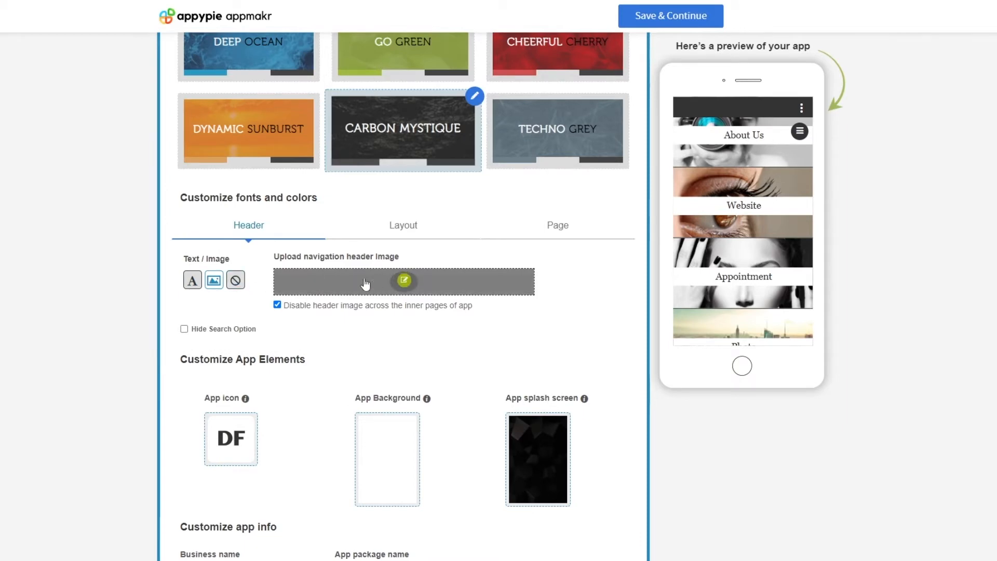
Review the font and color settings for the layout and pages, and return to the header settings.
click(418, 236)
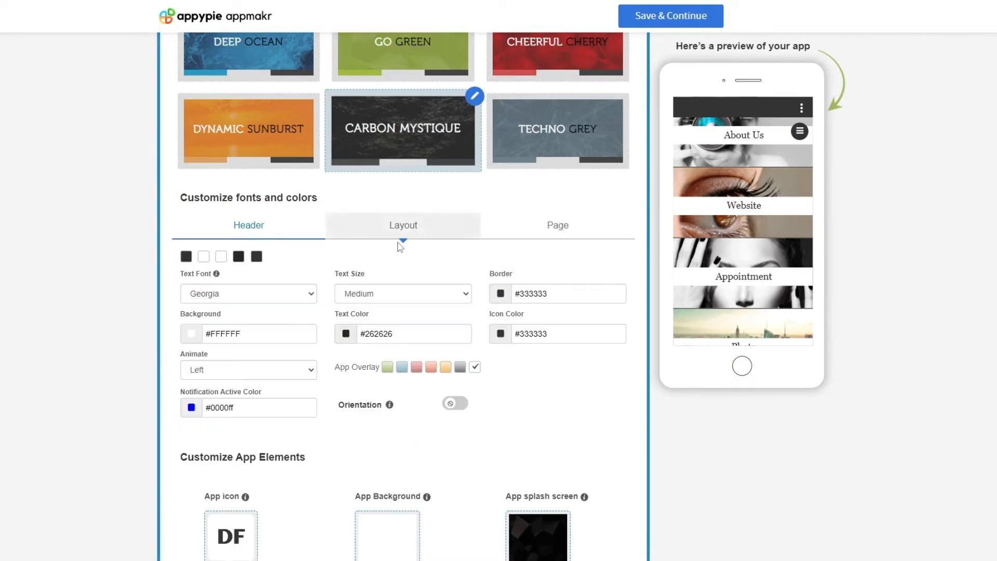
click(573, 223)
scroll(432, 353, down, 2)
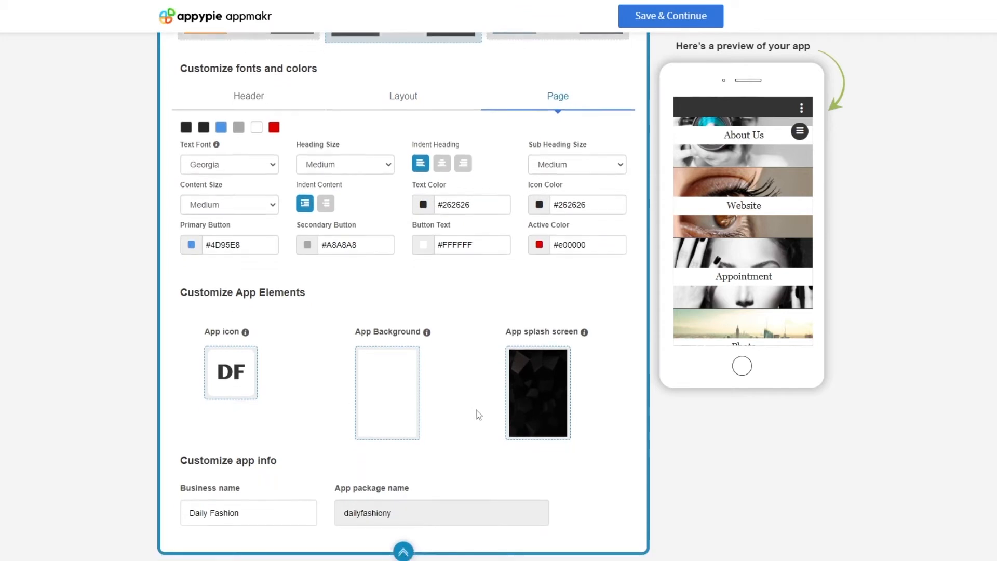
scroll(471, 415, up, 1)
click(255, 155)
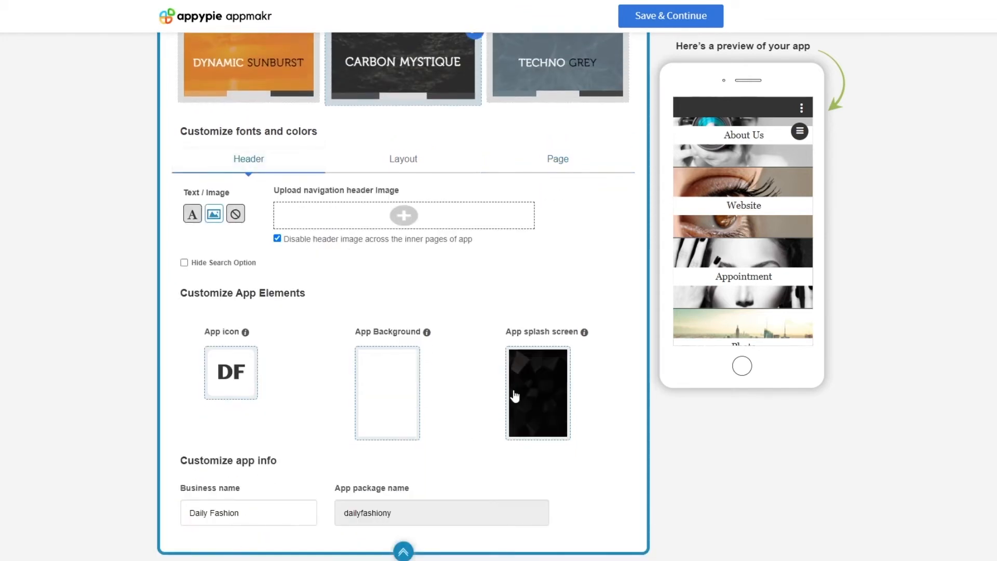
Open the About Us page in the app preview and look through its content.
scroll(540, 395, up, 2)
scroll(721, 208, up, 1)
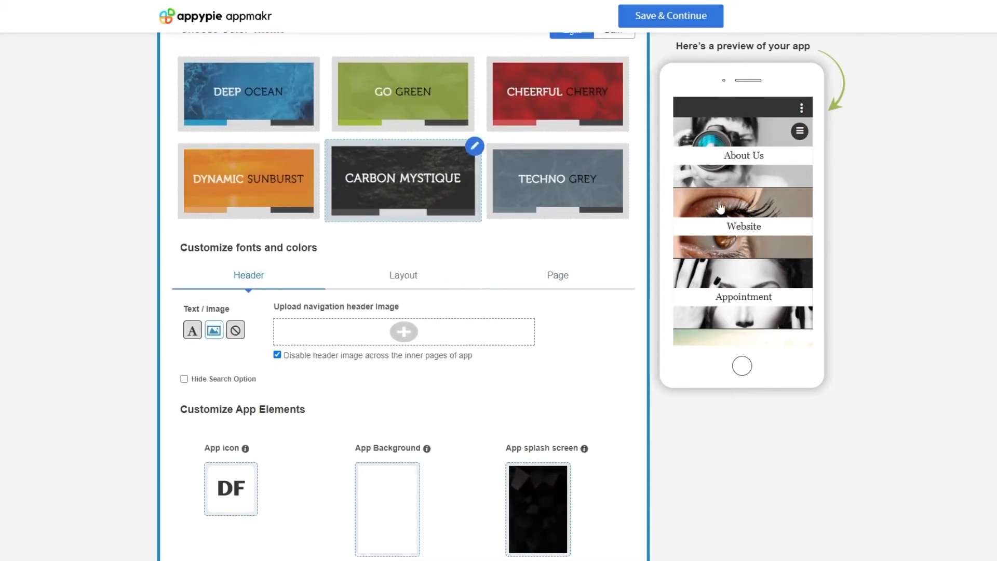
click(736, 164)
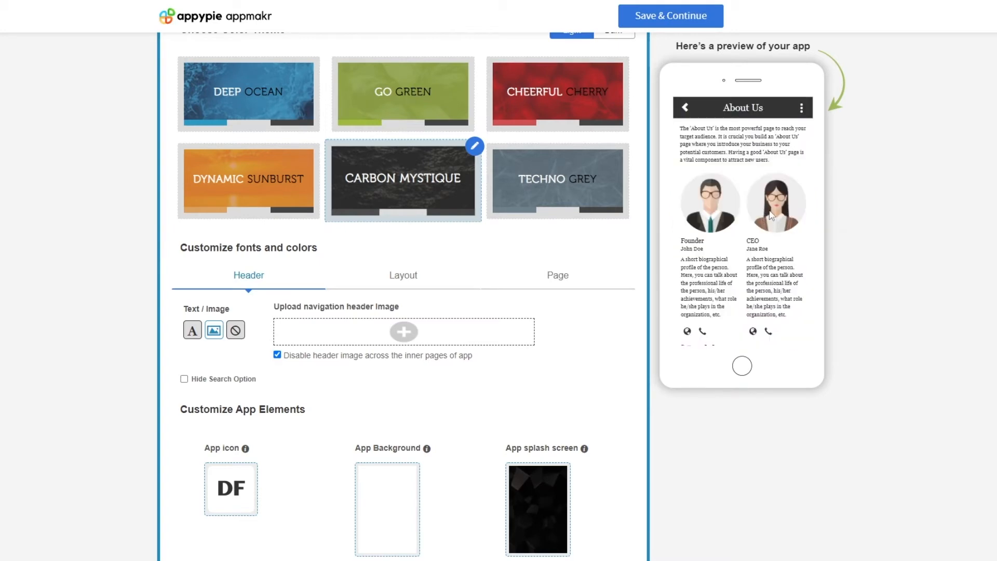
scroll(765, 285, down, 2)
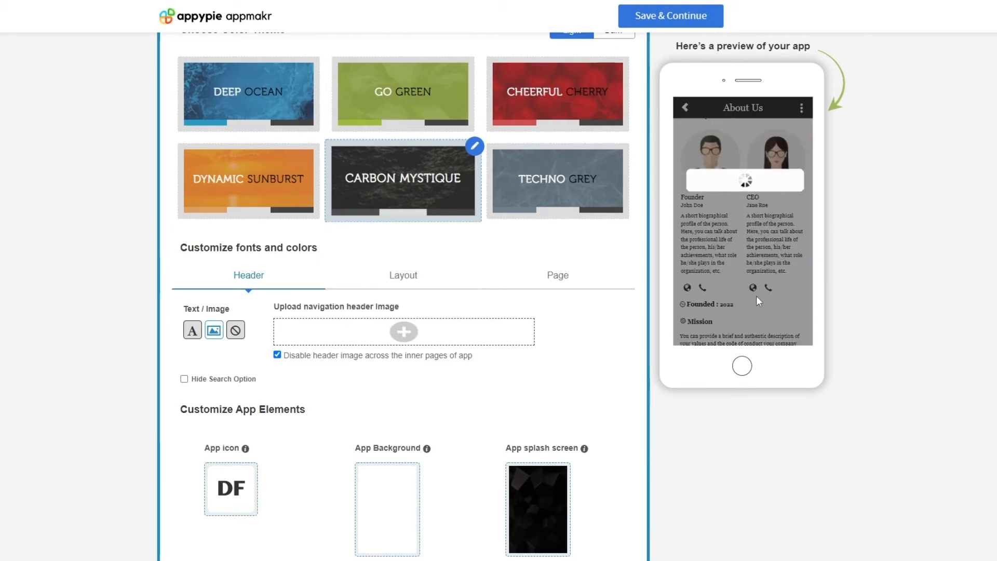
Set the text font for the app's pages to Montserrat.
scroll(602, 343, down, 2)
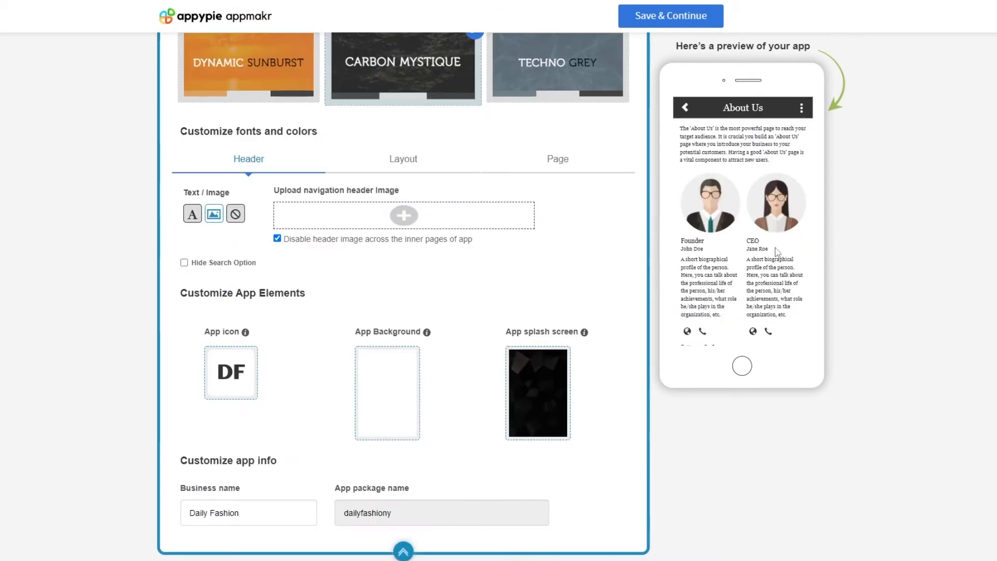
click(403, 160)
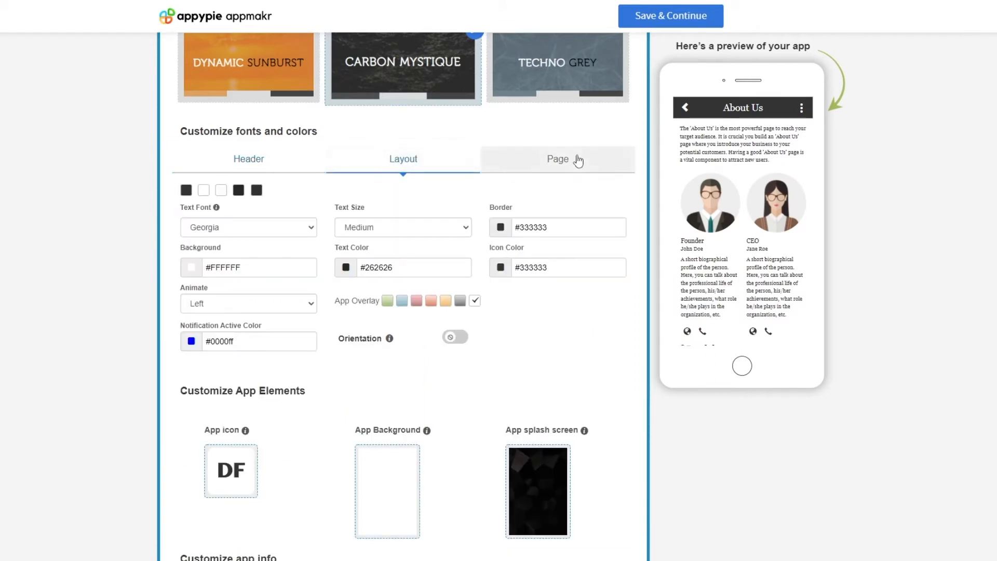
click(560, 160)
scroll(269, 205, down, 1)
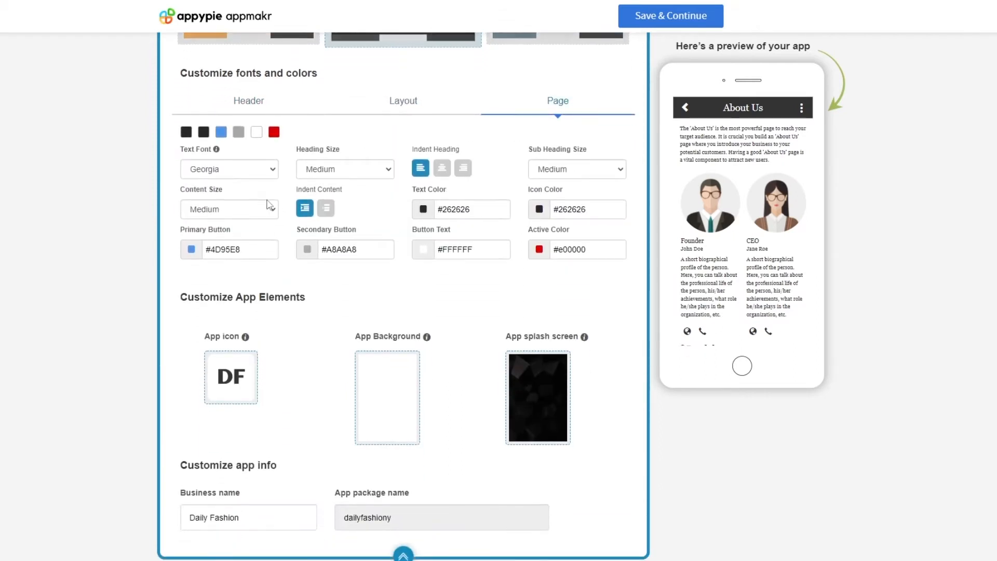
click(265, 173)
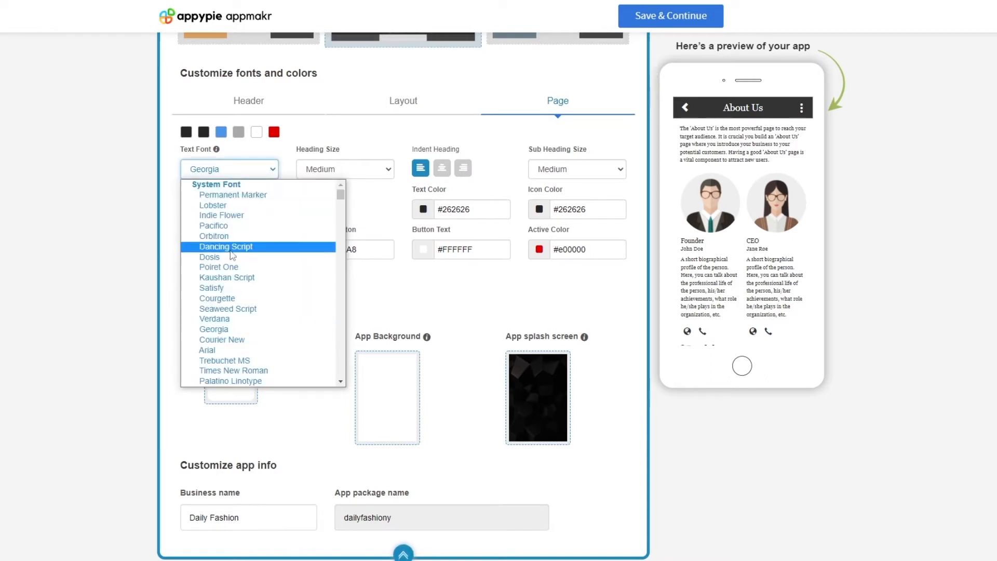
scroll(252, 267, down, 5)
scroll(252, 268, up, 1)
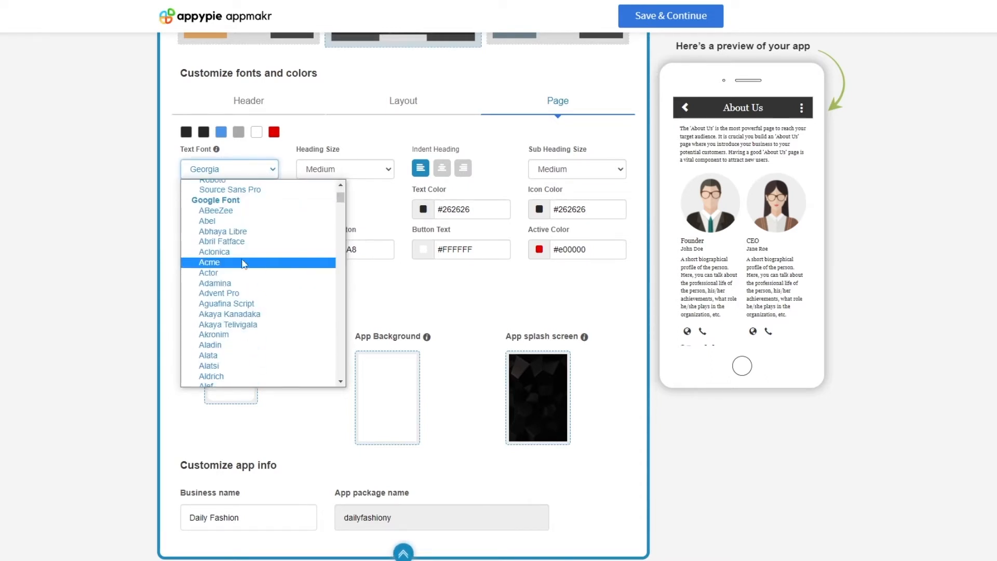
scroll(244, 218, down, 2)
scroll(243, 243, down, 10)
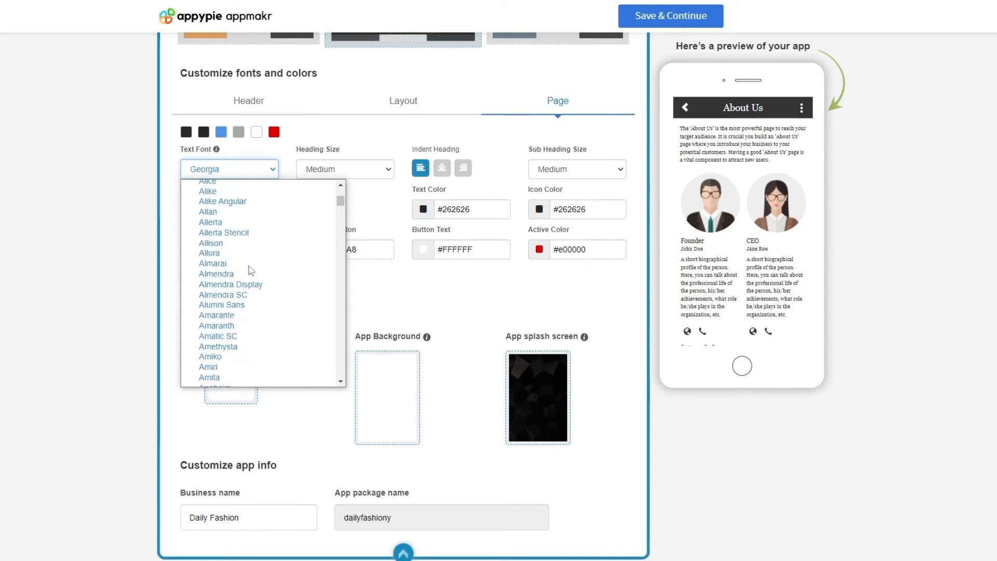
scroll(249, 301, up, 15)
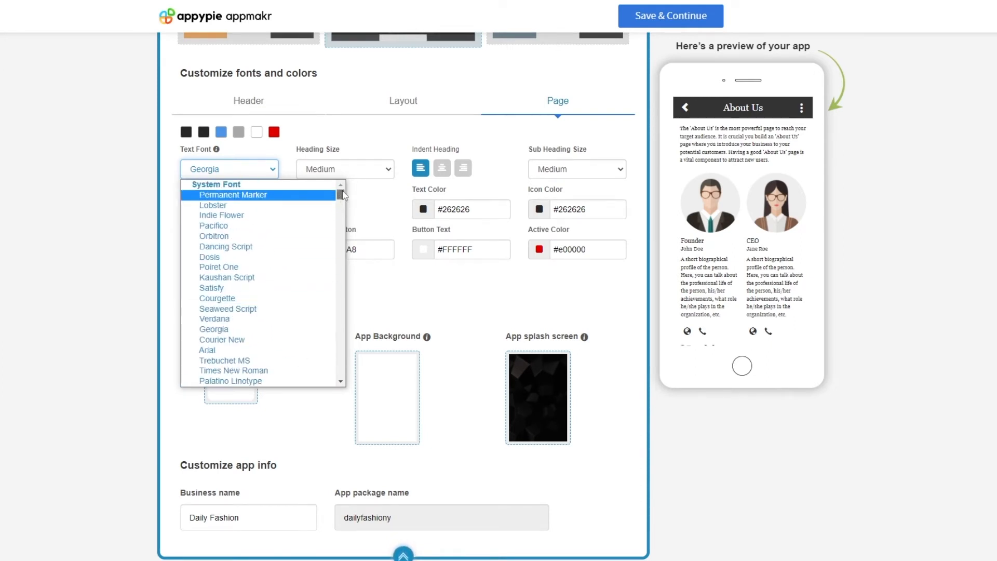
drag(341, 195, 351, 295)
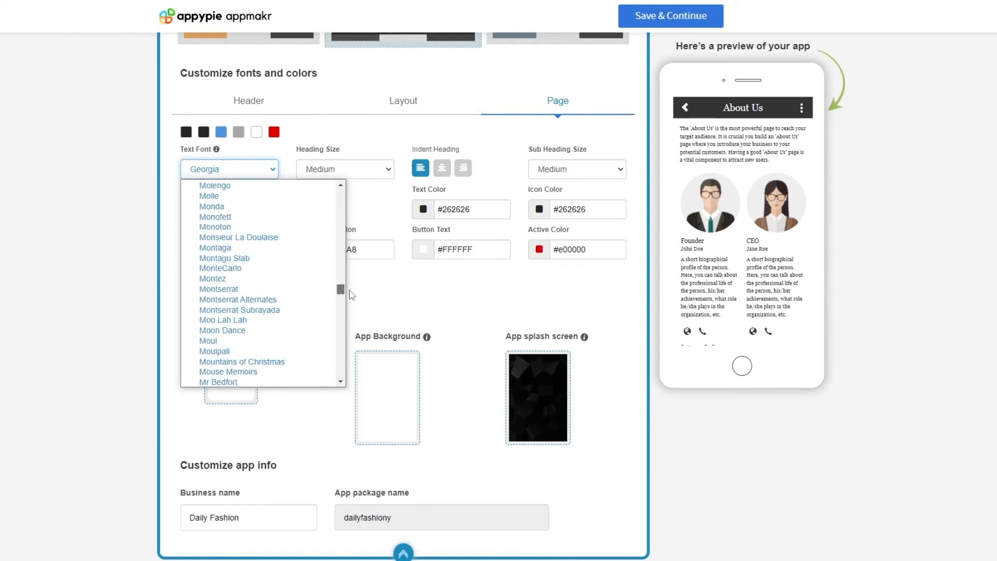
click(266, 289)
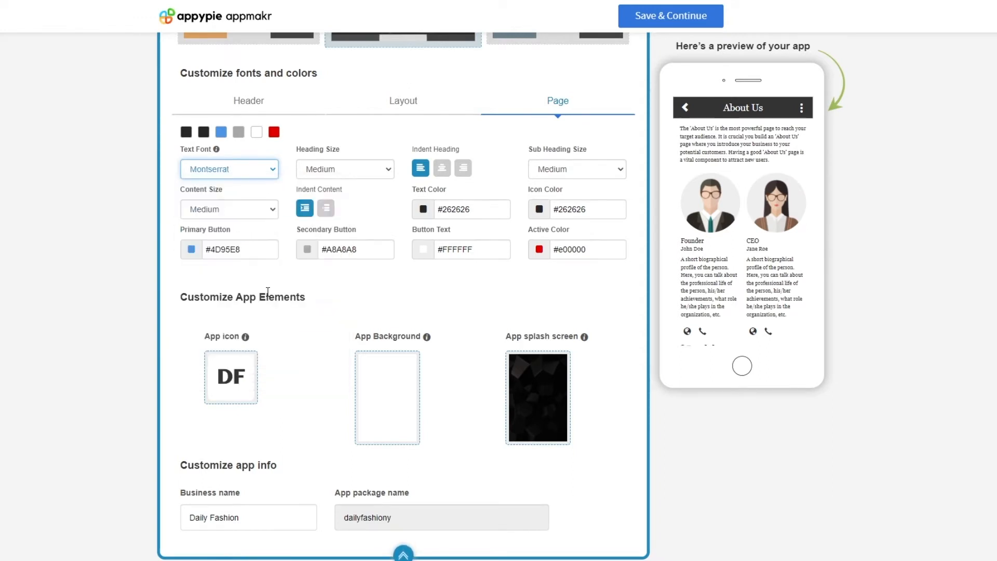
Set the pages' heading size to Large, center the headings and keep the content size at Medium.
click(380, 169)
click(375, 204)
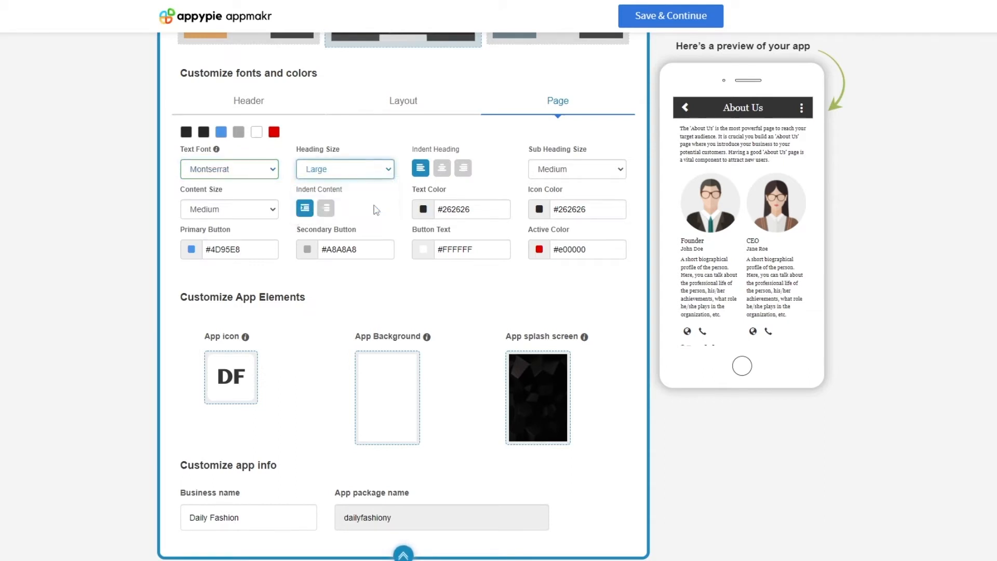
click(443, 170)
click(443, 170)
click(235, 209)
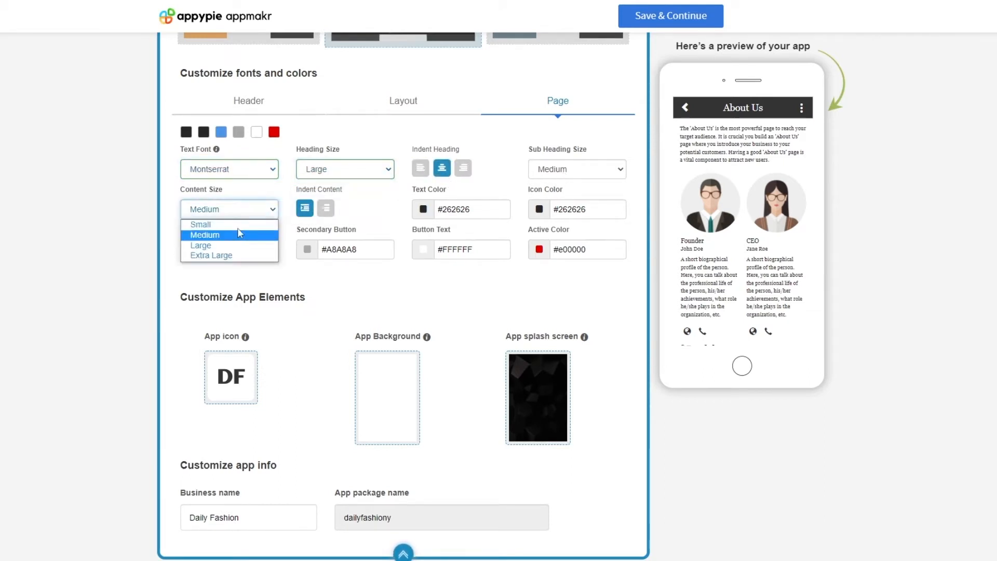
click(233, 236)
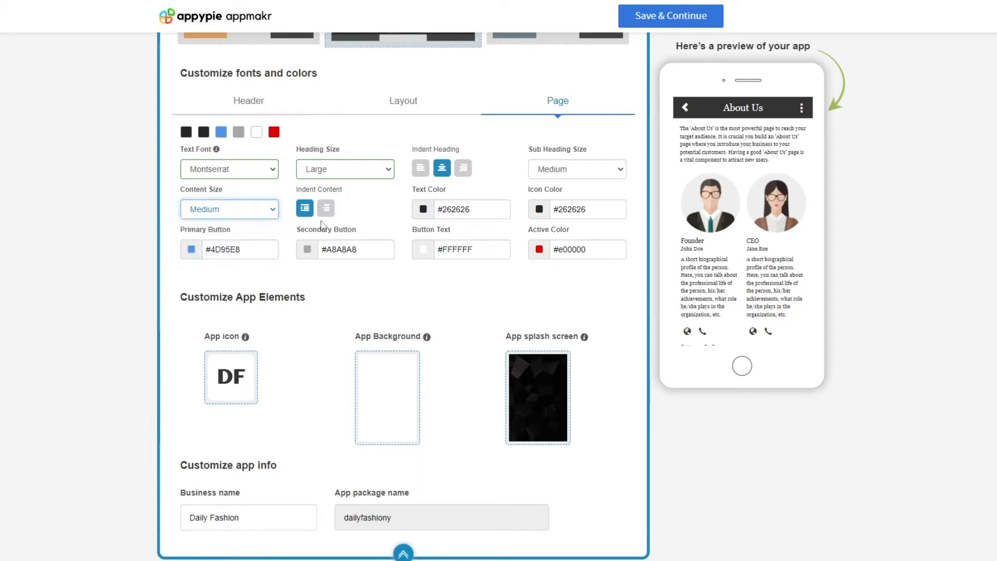
Return from the About Us page in the app preview, check the Appointment page, and save the app design to continue.
scroll(507, 343, up, 2)
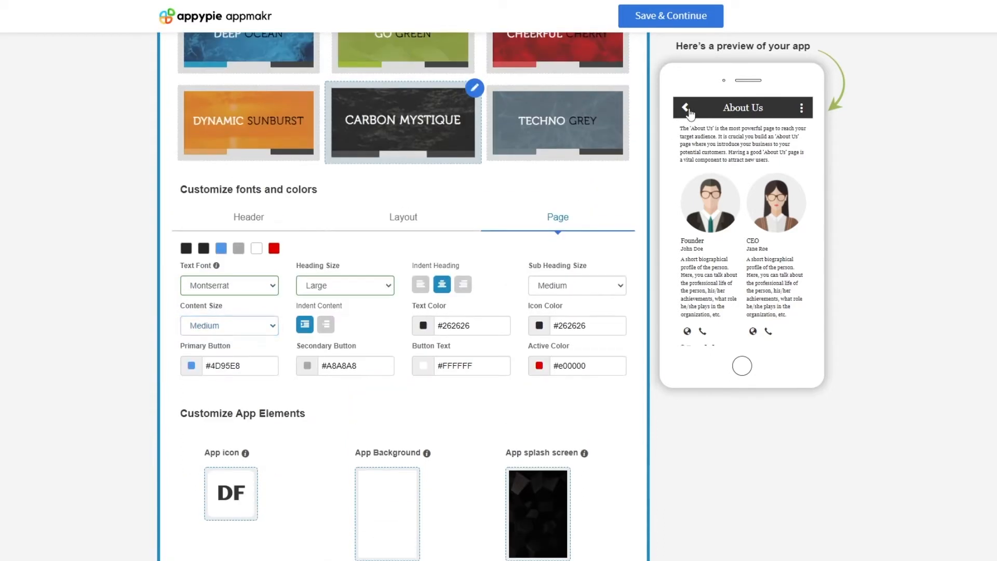
click(685, 107)
scroll(749, 245, down, 1)
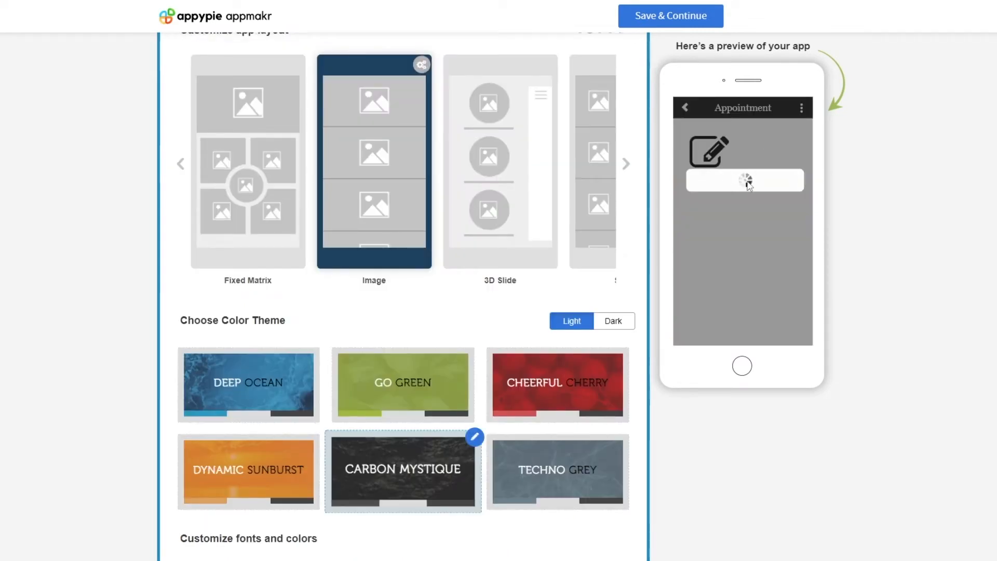
scroll(748, 285, up, 2)
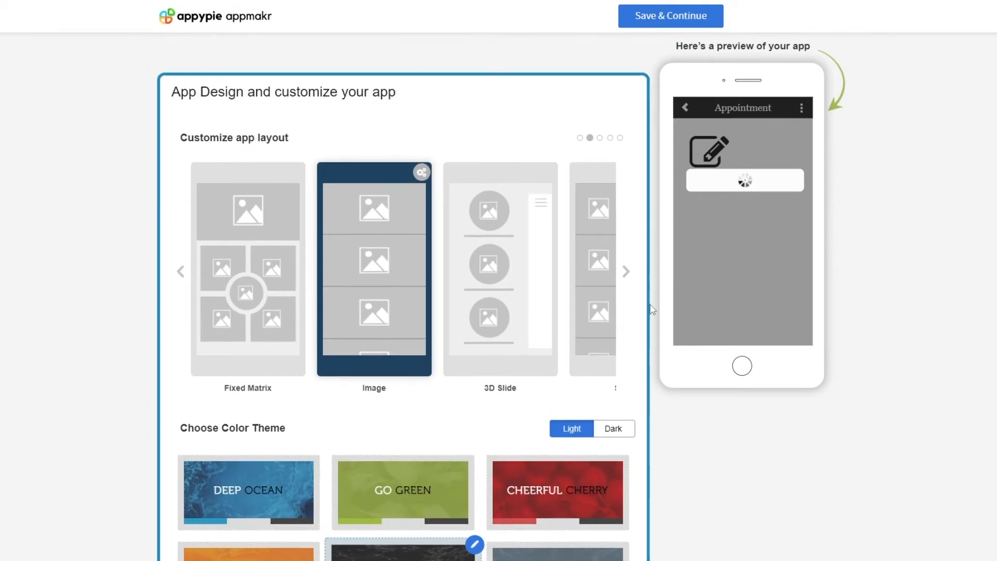
scroll(748, 259, down, 10)
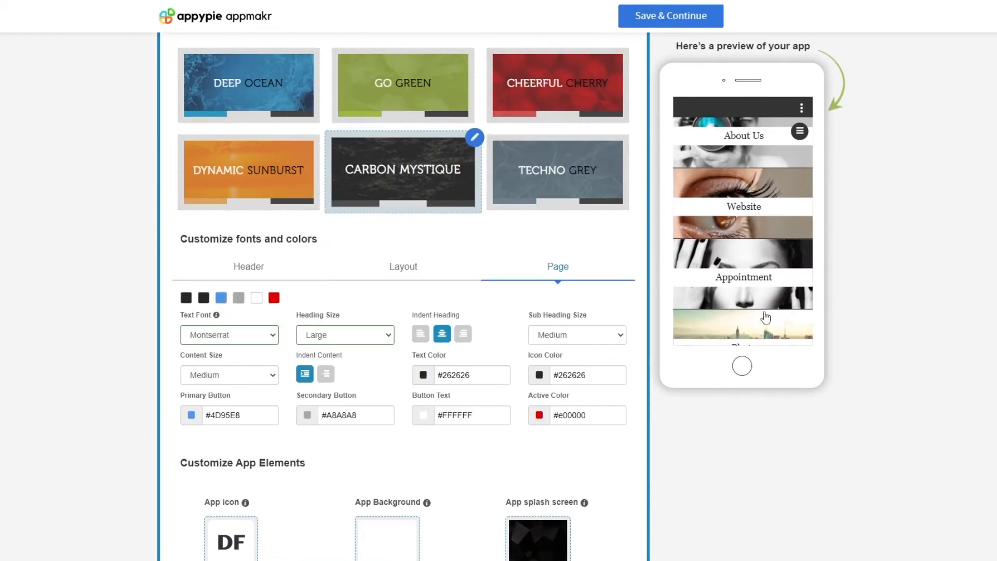
scroll(758, 311, up, 5)
click(675, 11)
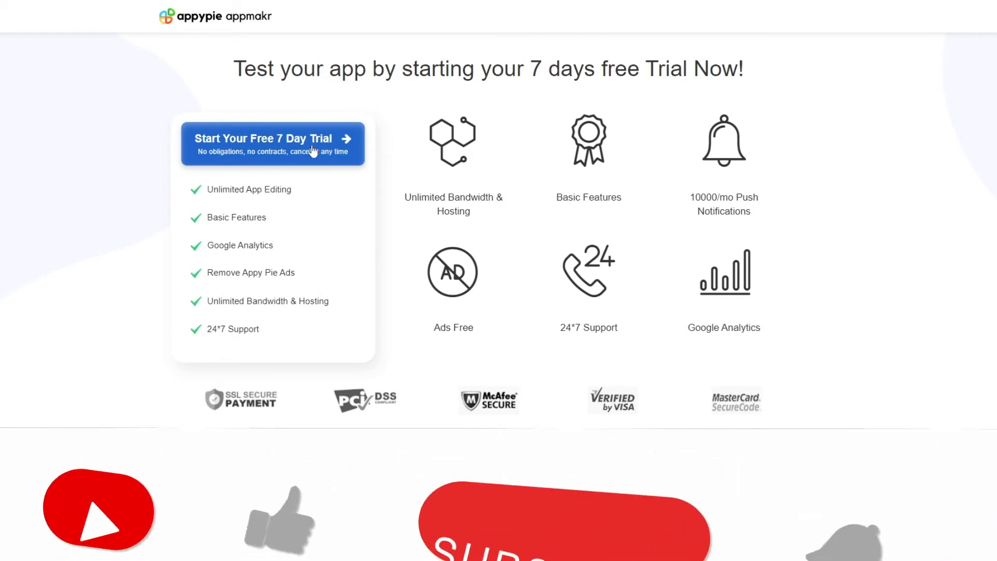
Look through the Adalo homepage and its product demo, and get started for free.
scroll(514, 236, down, 1)
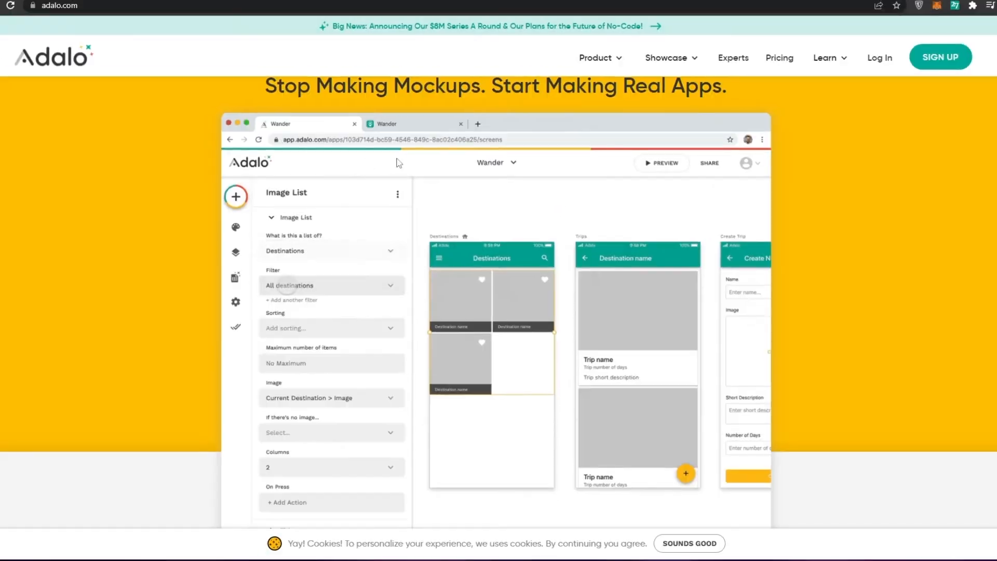
scroll(556, 205, down, 2)
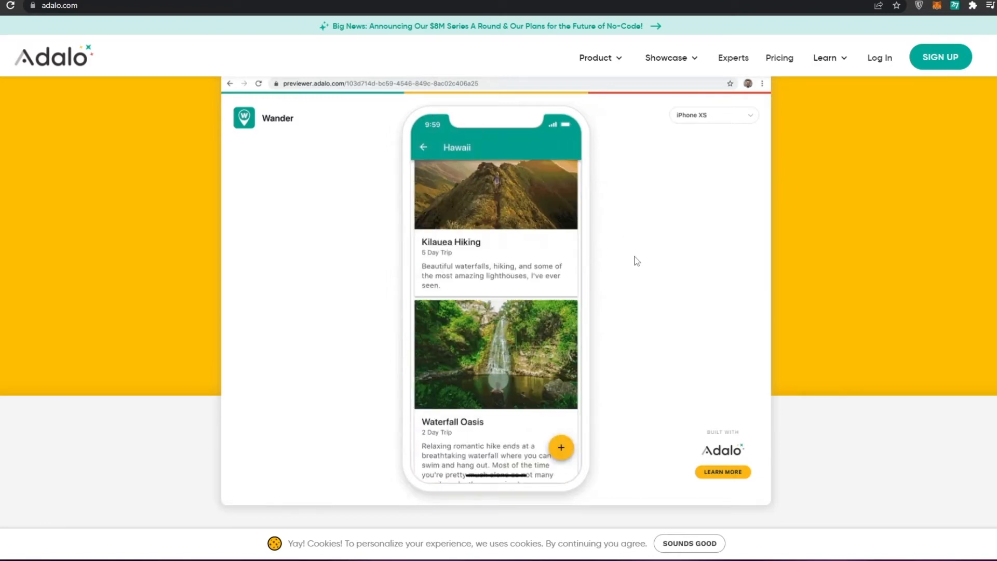
scroll(636, 261, up, 5)
scroll(638, 262, up, 5)
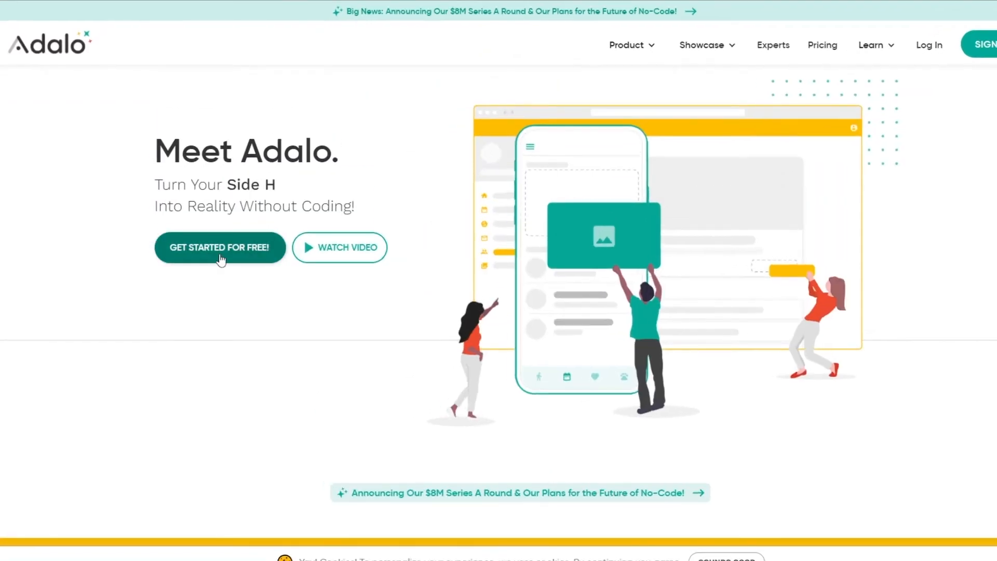
click(221, 258)
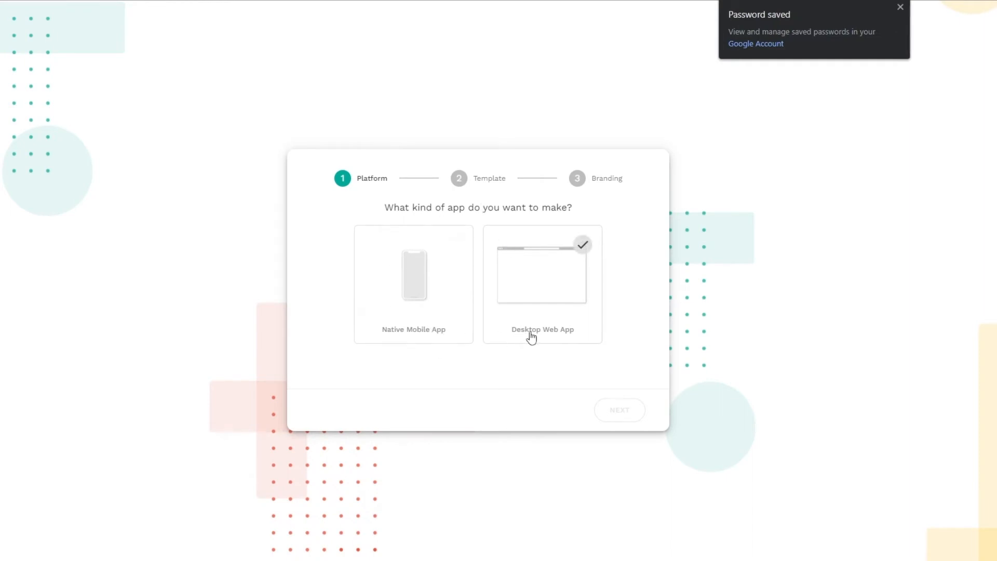
Choose Native Mobile App as the platform and the Blank template for the new Adalo app.
click(424, 315)
click(615, 411)
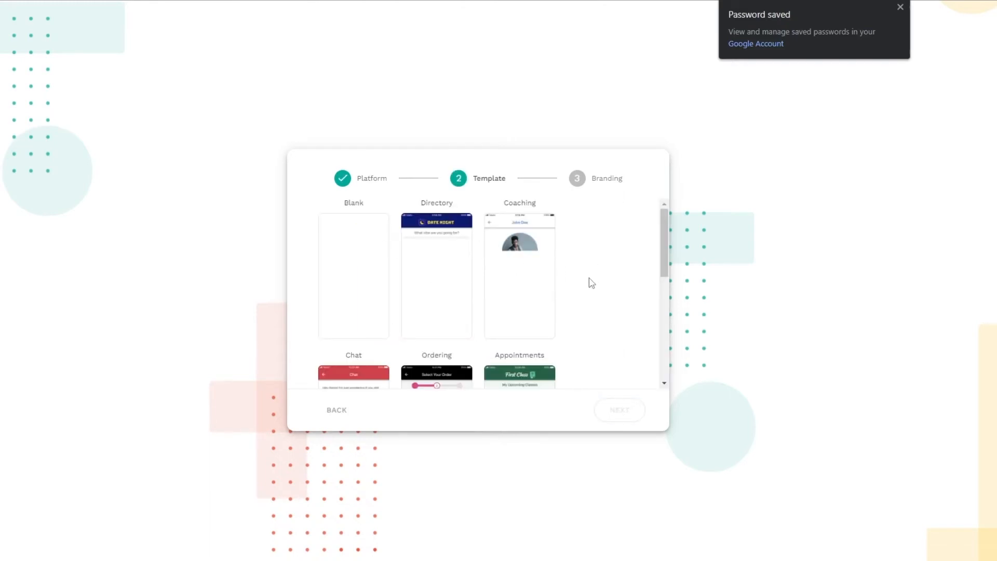
scroll(529, 286, down, 5)
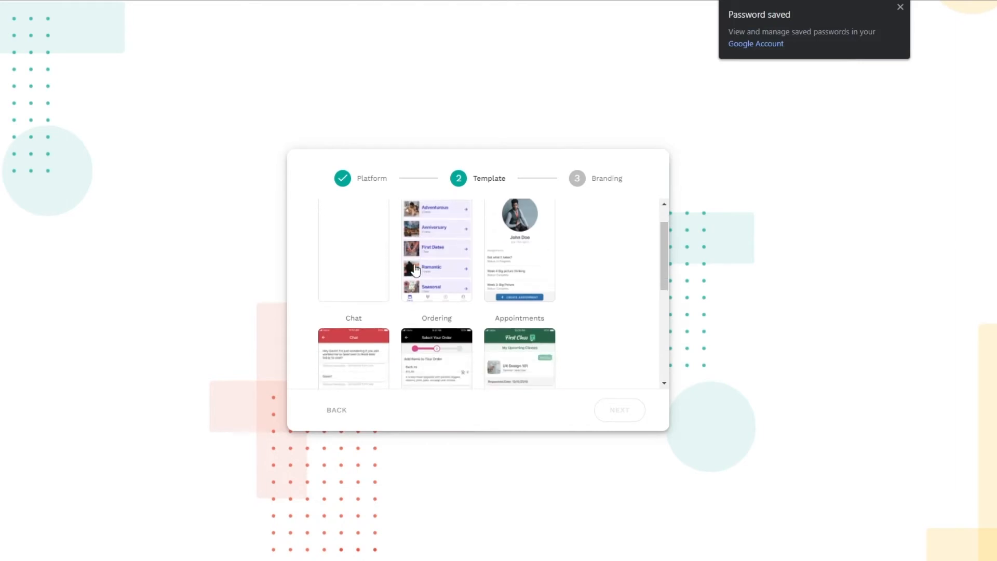
scroll(461, 291, up, 5)
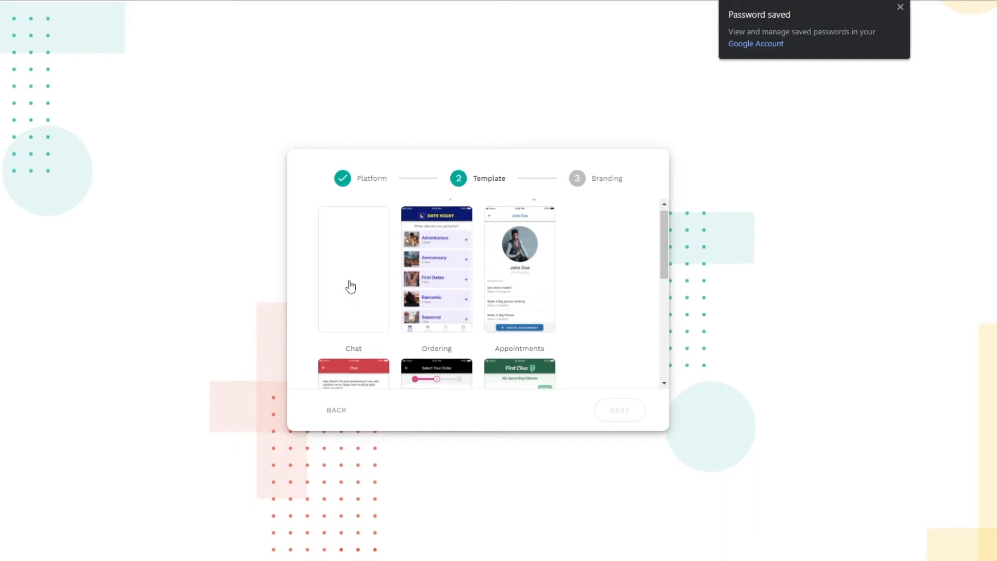
scroll(549, 277, down, 5)
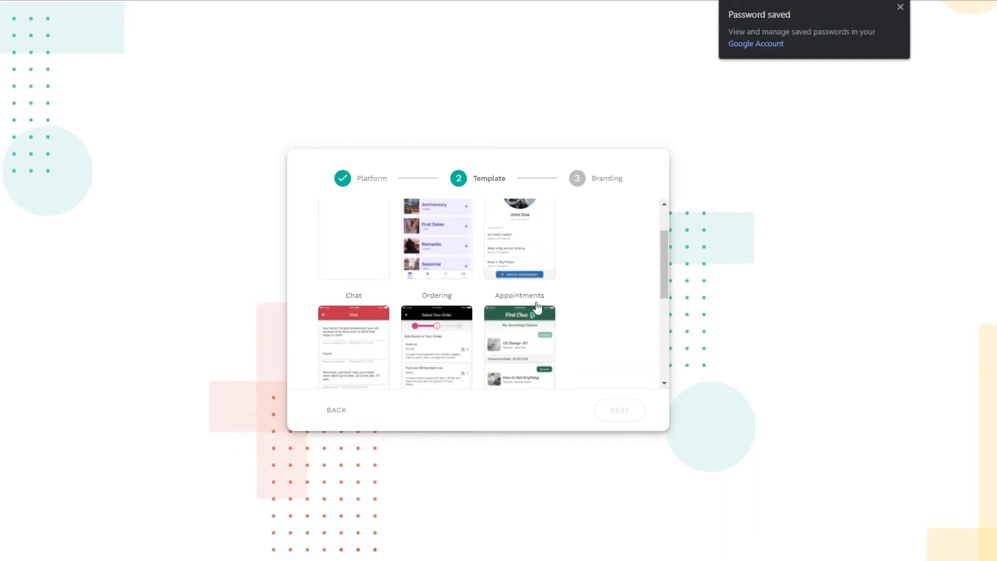
scroll(349, 284, up, 5)
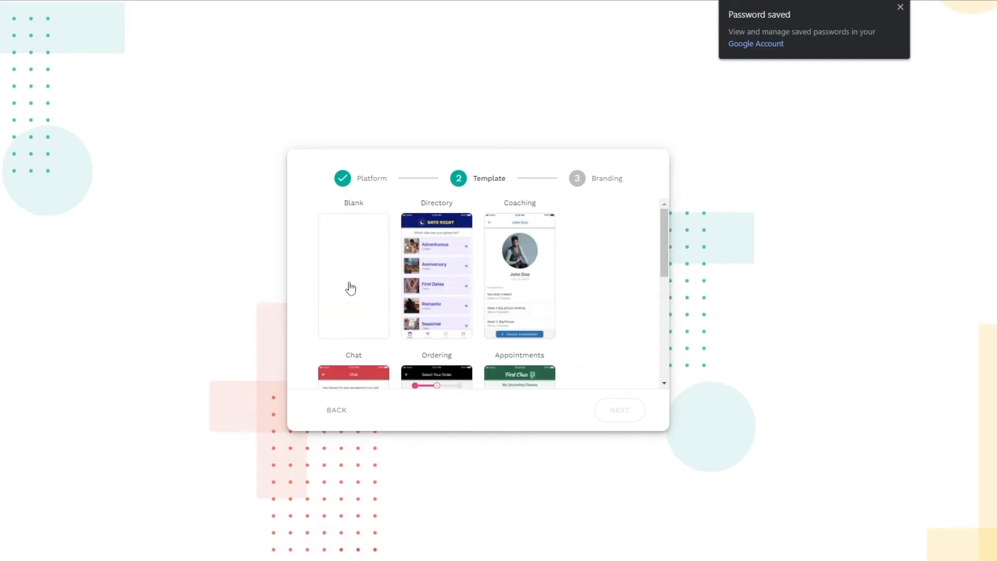
click(351, 289)
click(620, 408)
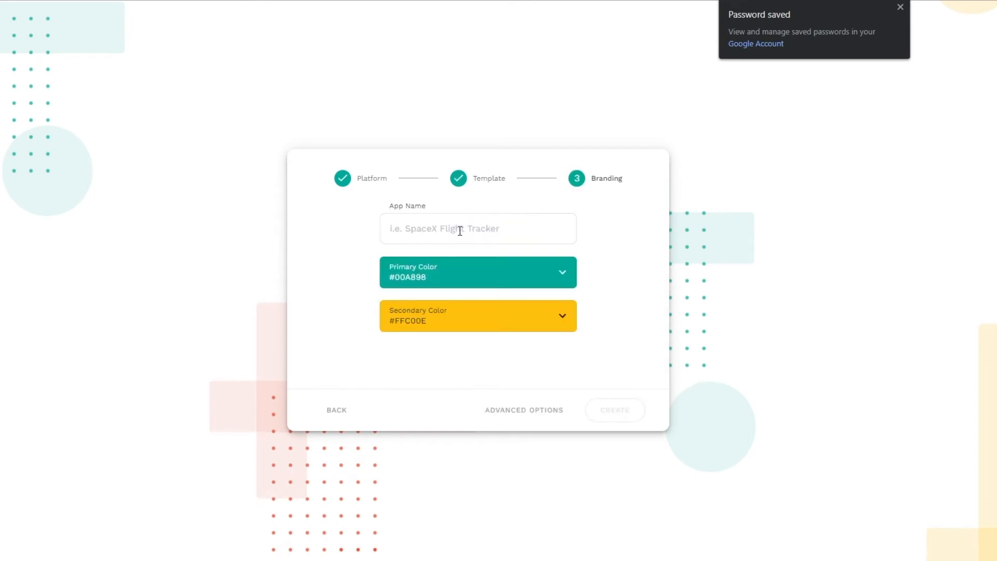
Name the app Daily Fashion and set its primary color to #010101.
click(438, 238)
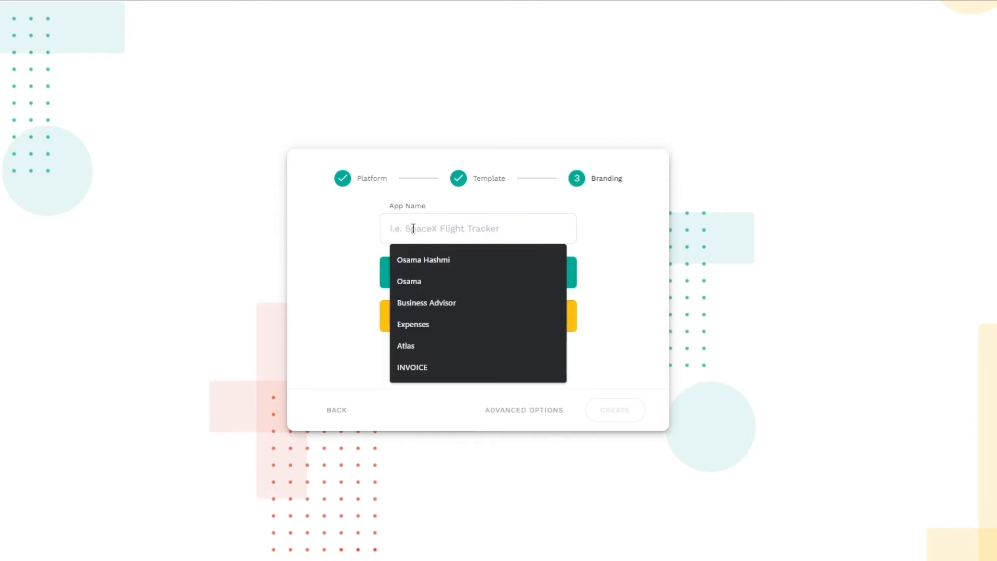
text(Daily F)
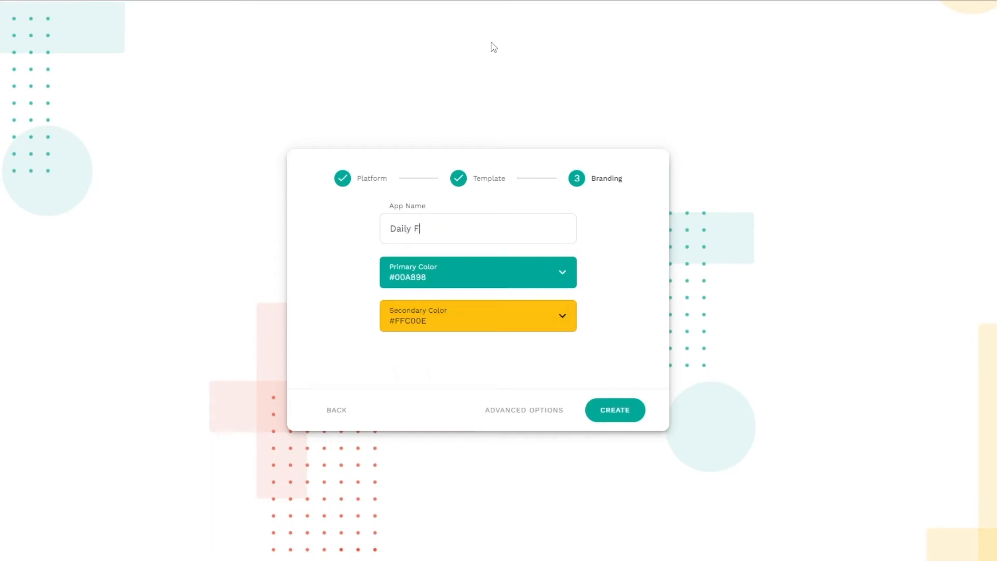
text(ashion)
click(569, 278)
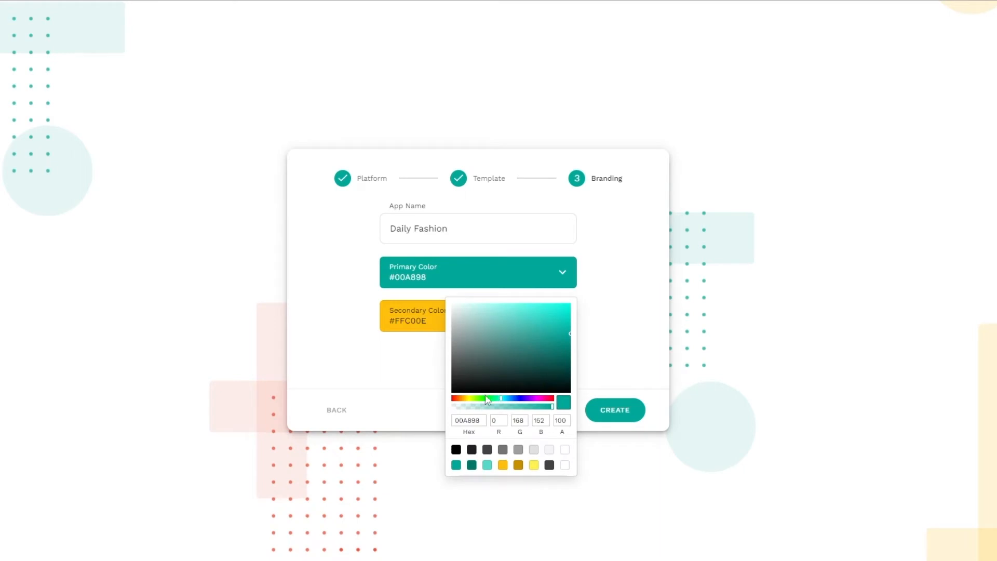
drag(483, 392, 429, 395)
click(427, 396)
Set the secondary color to #ffffff and create the app.
click(527, 318)
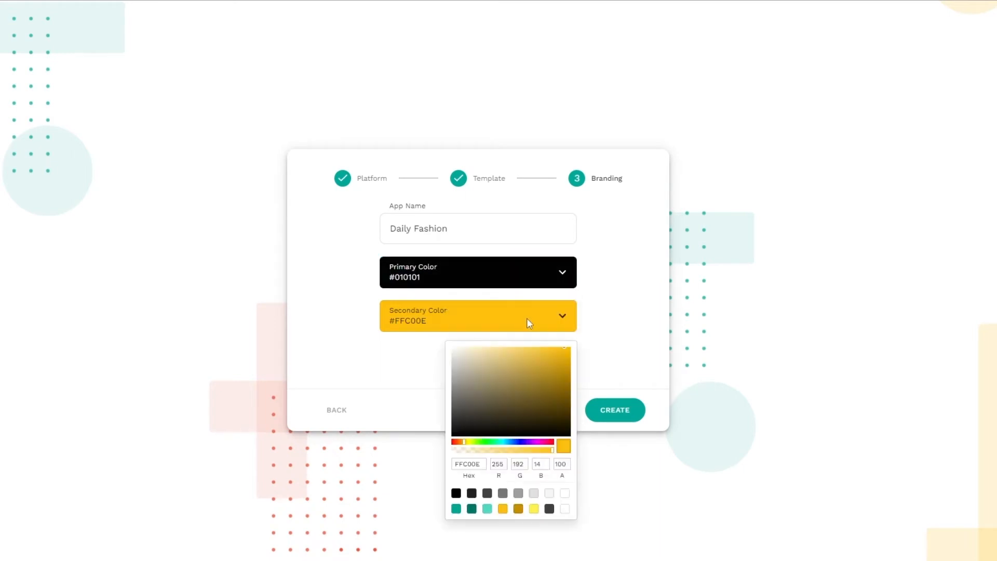
drag(454, 356, 451, 347)
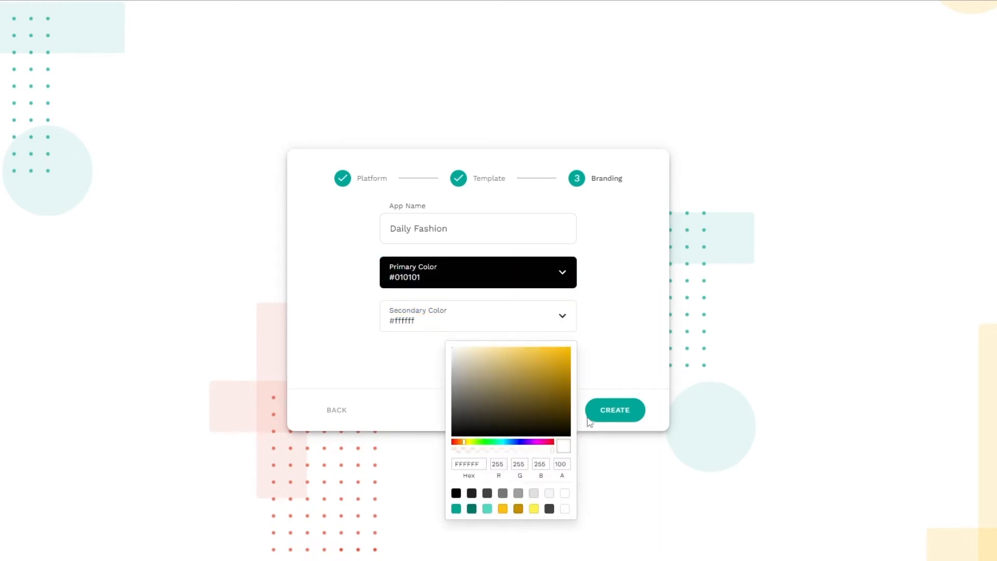
click(606, 398)
click(624, 419)
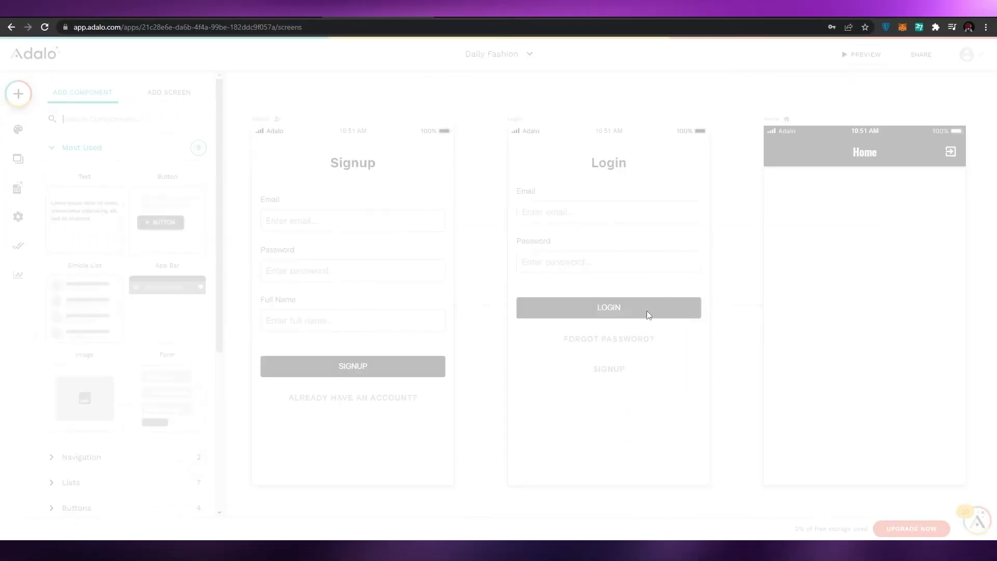
Look over the generated Signup, Login and Home screens of the Daily Fashion app.
click(642, 160)
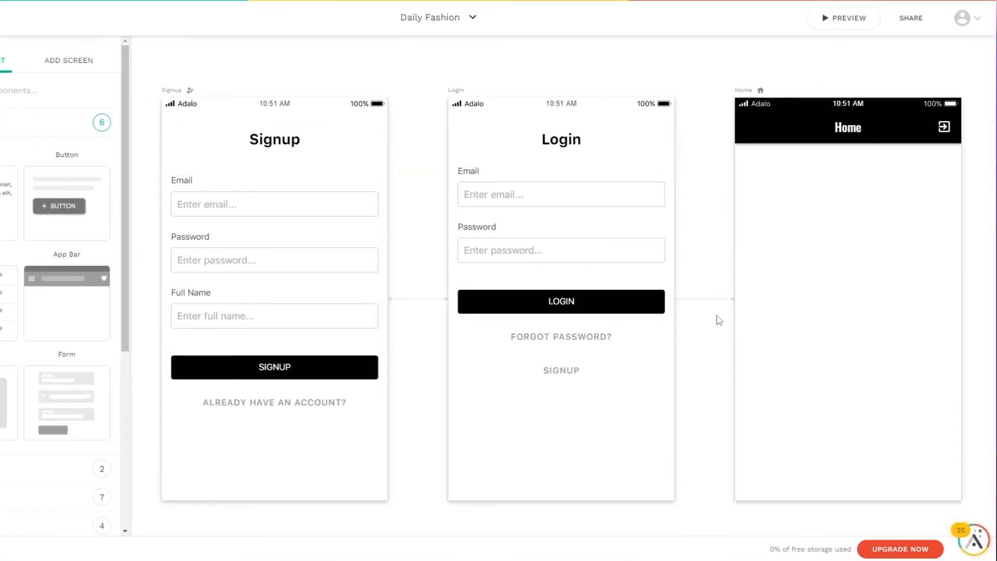
scroll(719, 320, down, 1)
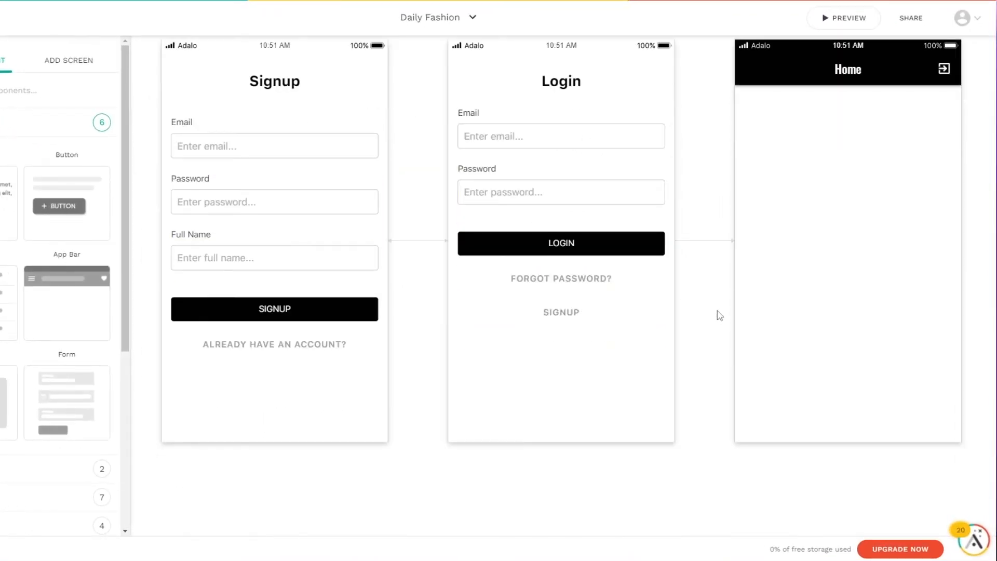
scroll(719, 320, up, 2)
scroll(273, 238, down, 1)
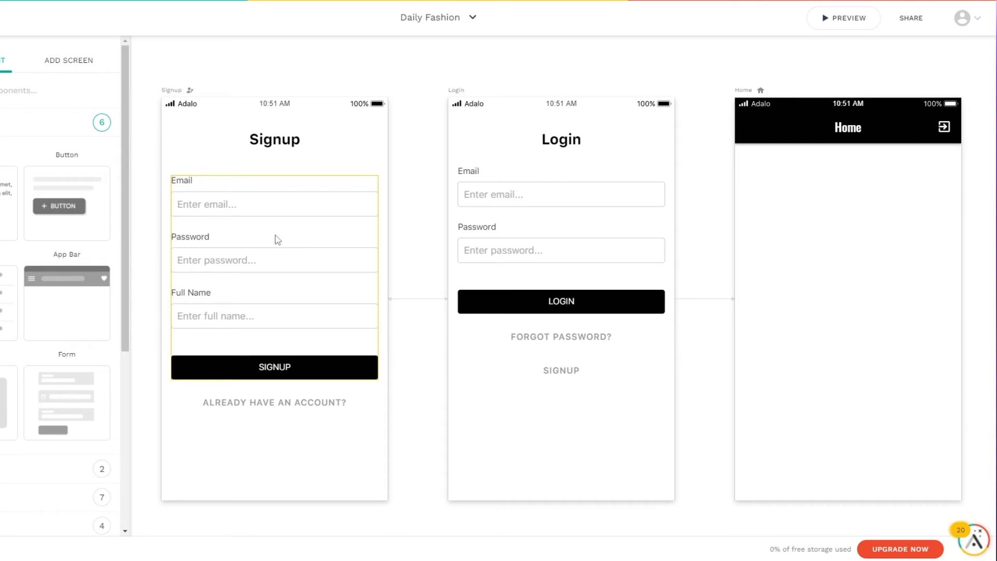
scroll(301, 280, down, 1)
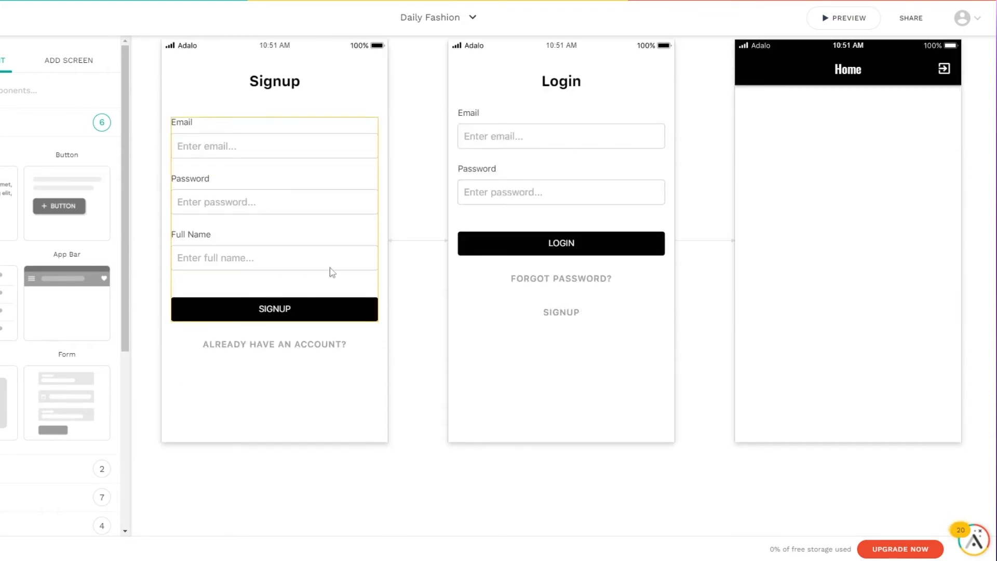
scroll(280, 279, up, 1)
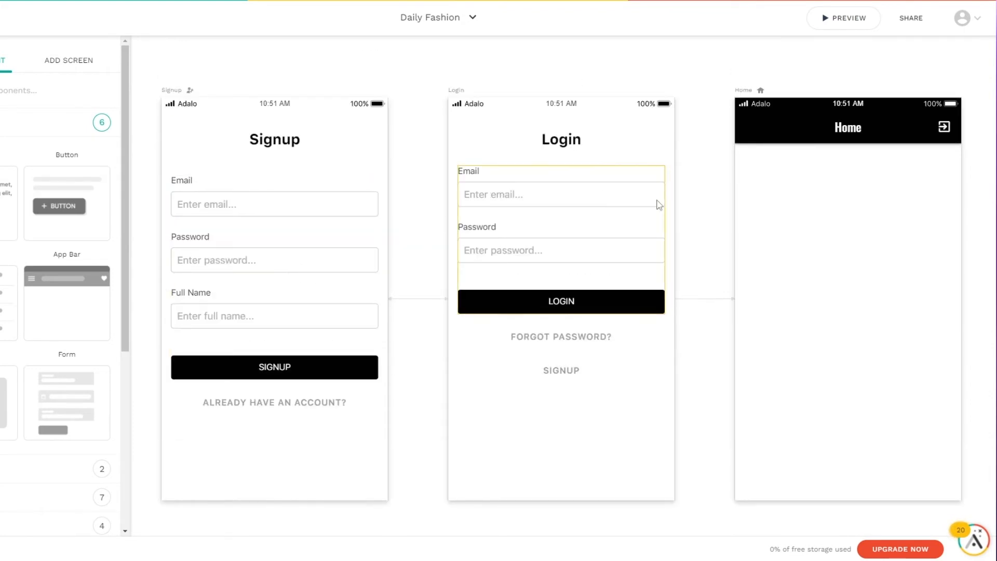
click(847, 255)
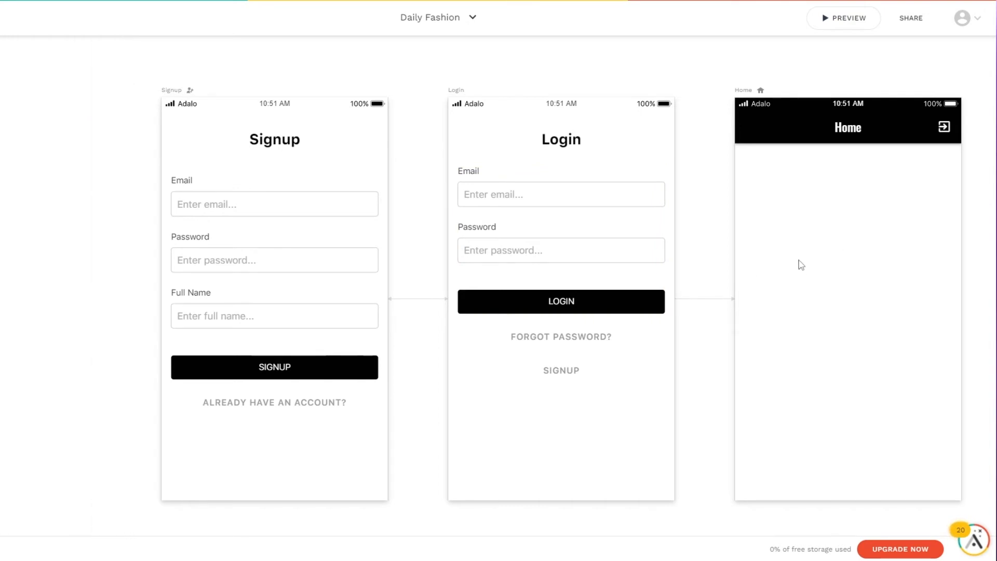
Look through the available components, the branding options and the Home screen's details.
click(18, 62)
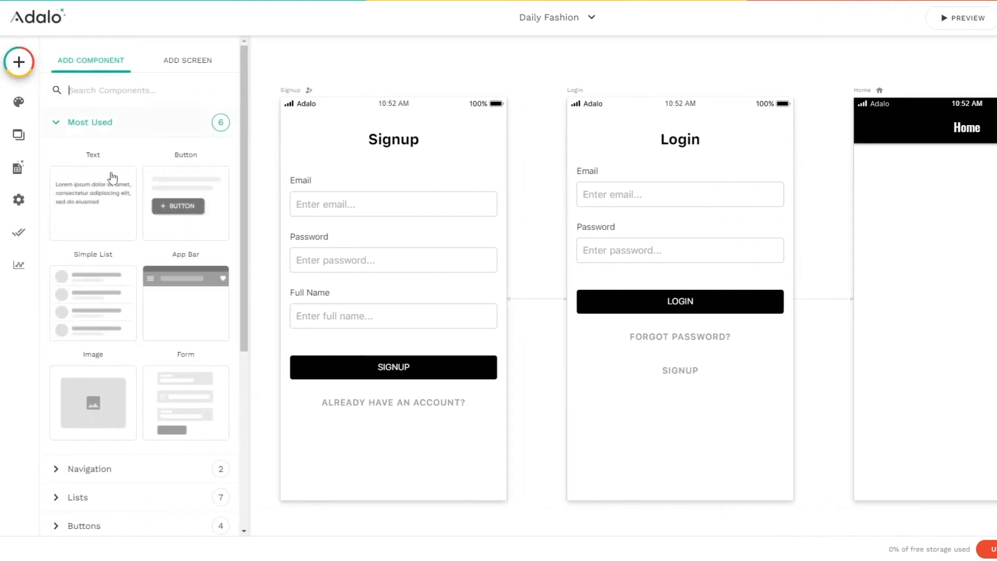
scroll(129, 262, down, 3)
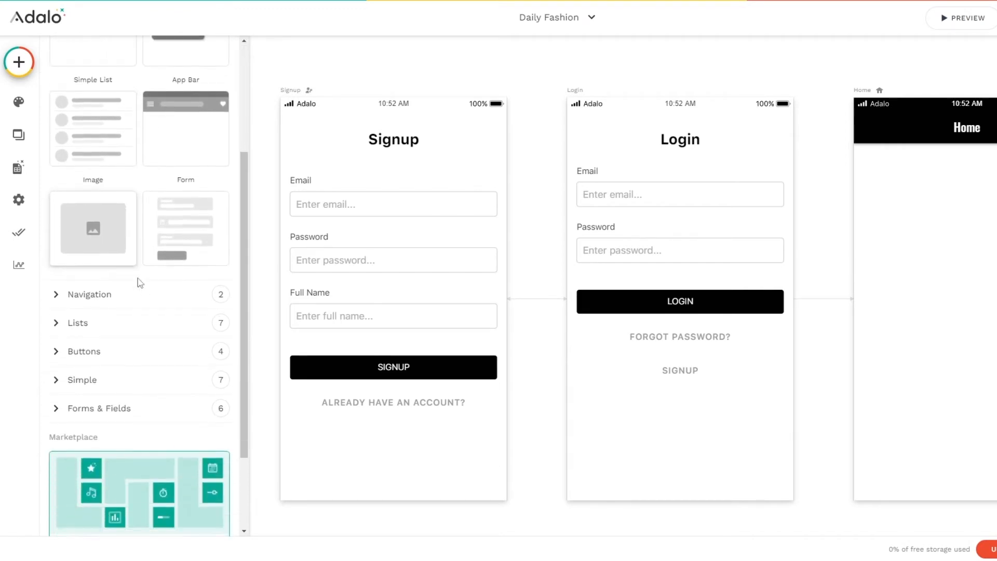
scroll(143, 278, down, 2)
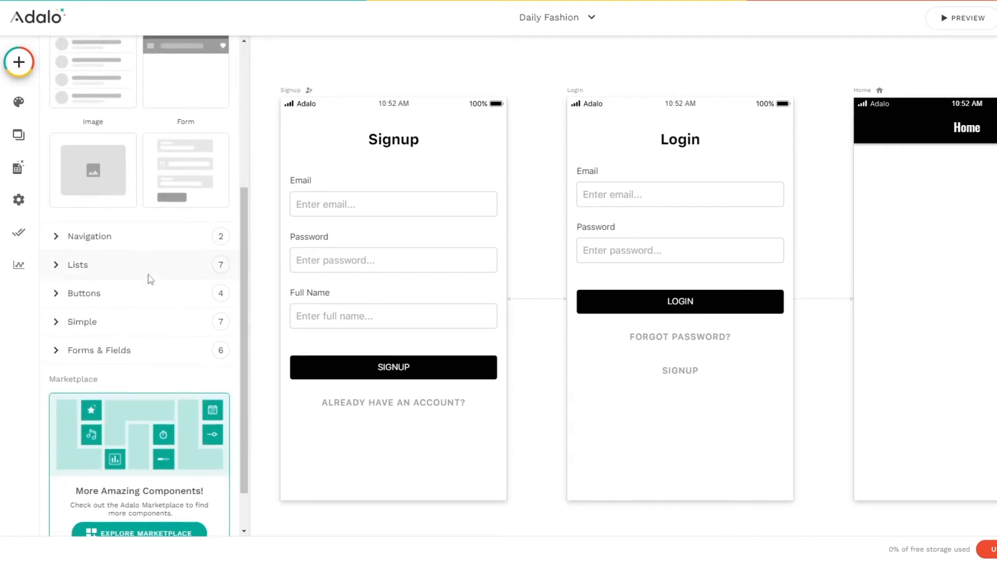
click(19, 103)
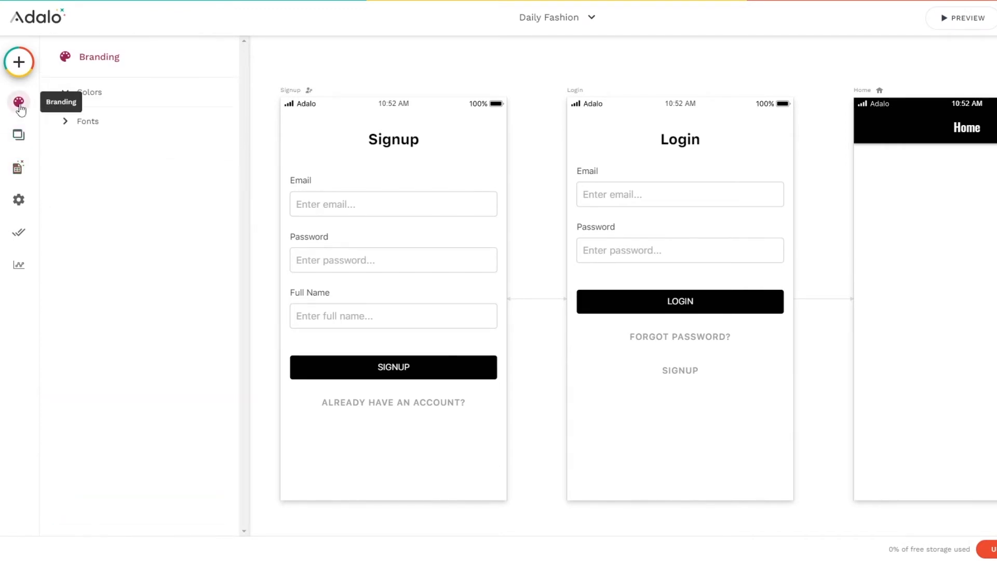
click(24, 139)
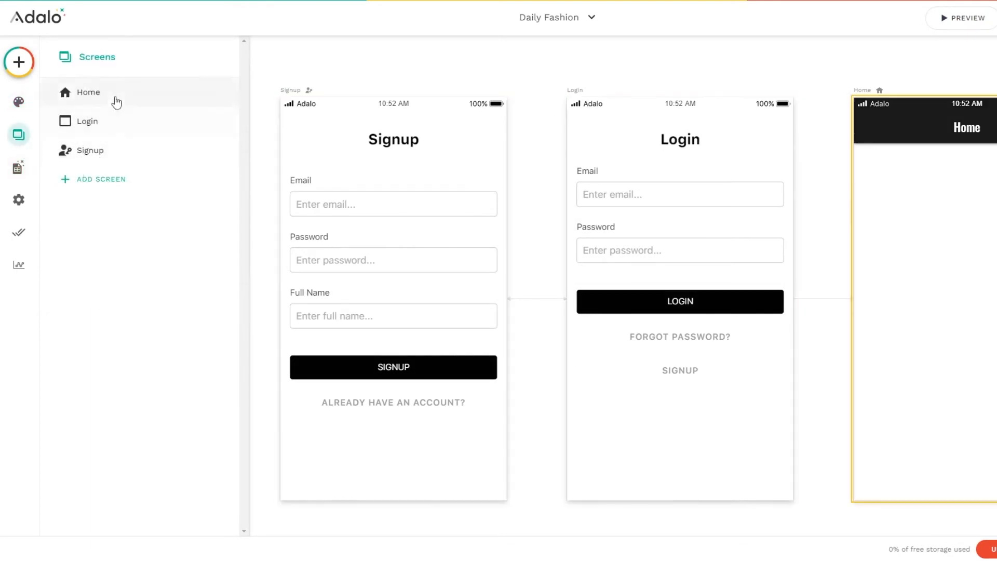
click(117, 102)
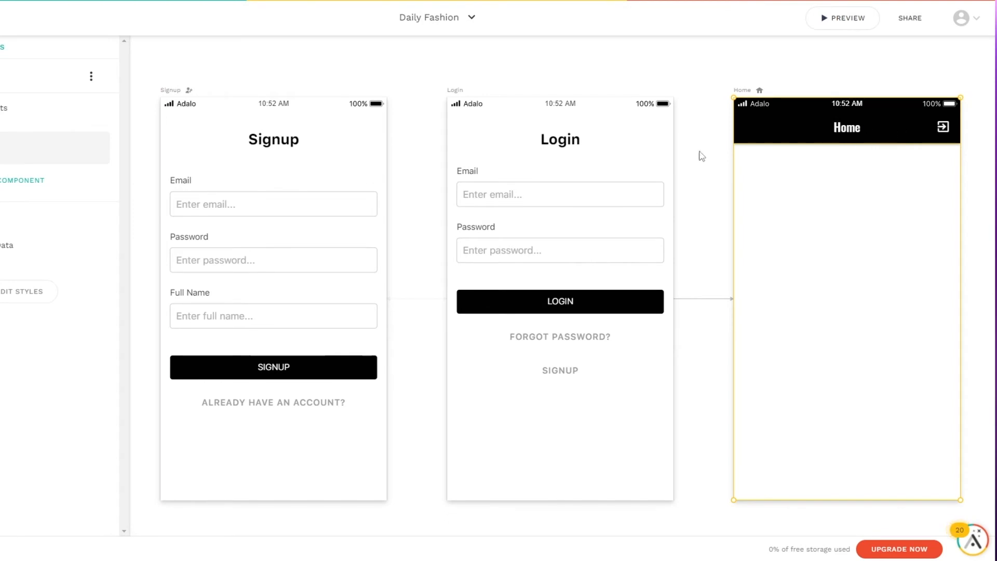
Examine the database collections, app settings and publishing options, including the Android App requirements.
click(17, 169)
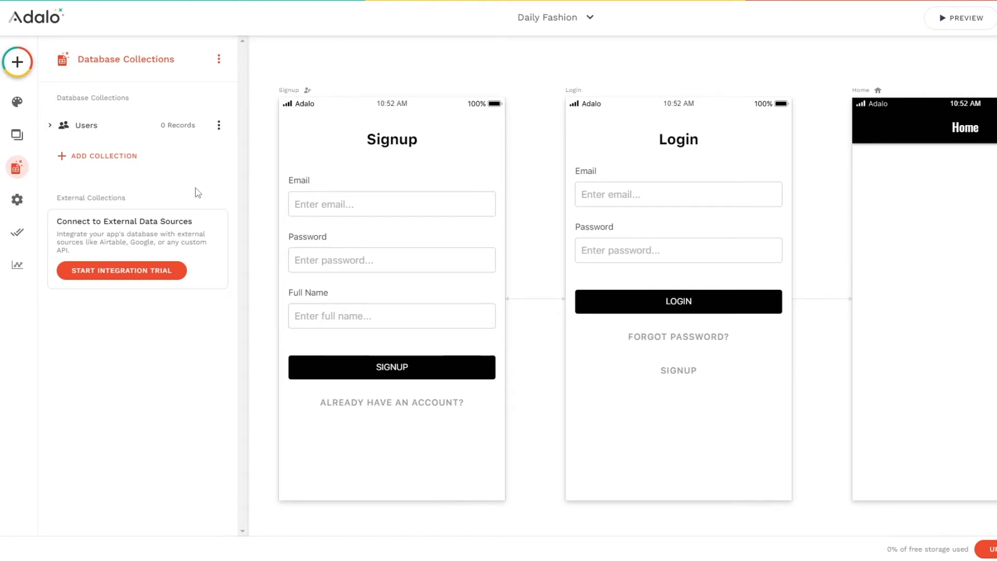
click(17, 201)
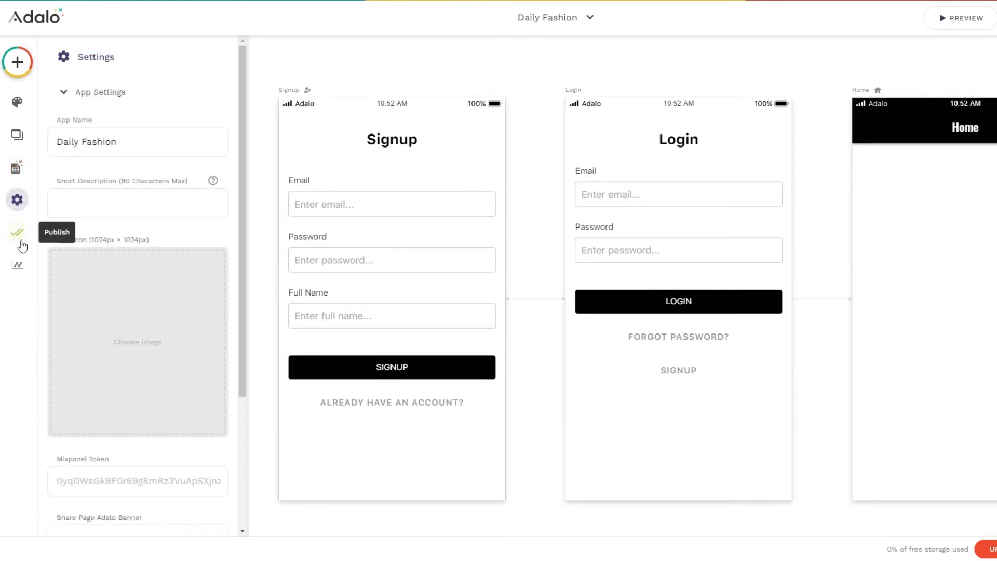
click(19, 234)
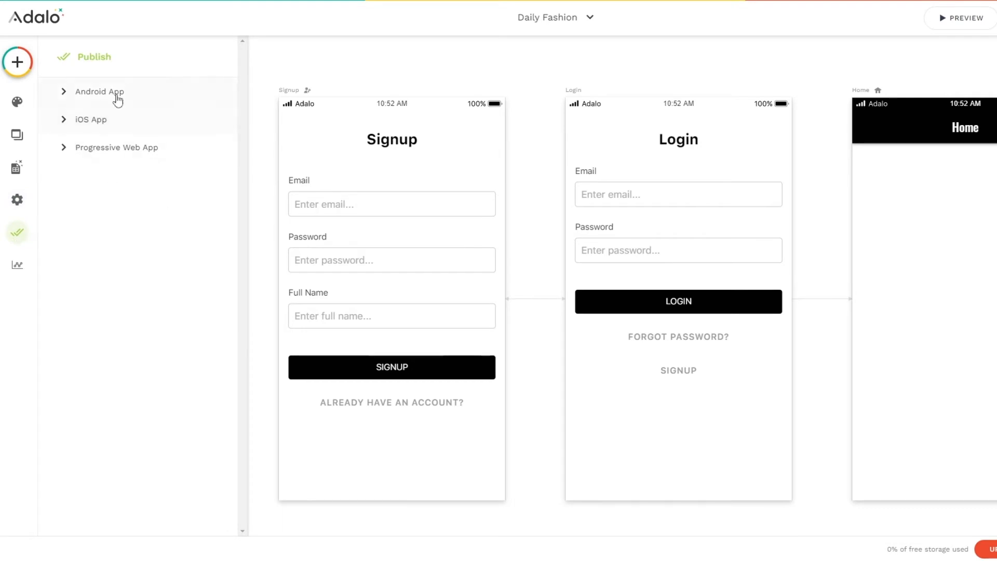
click(64, 96)
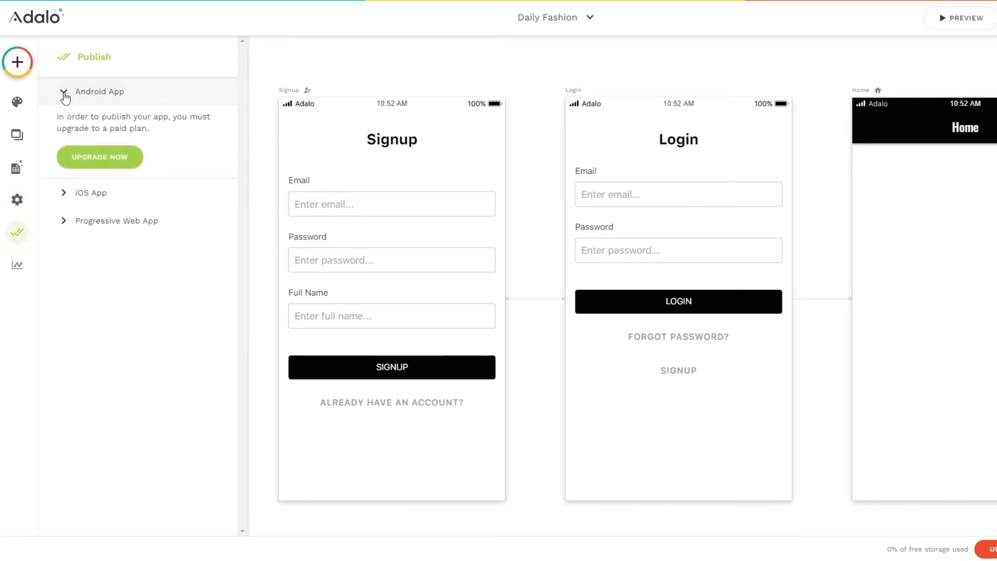
click(64, 96)
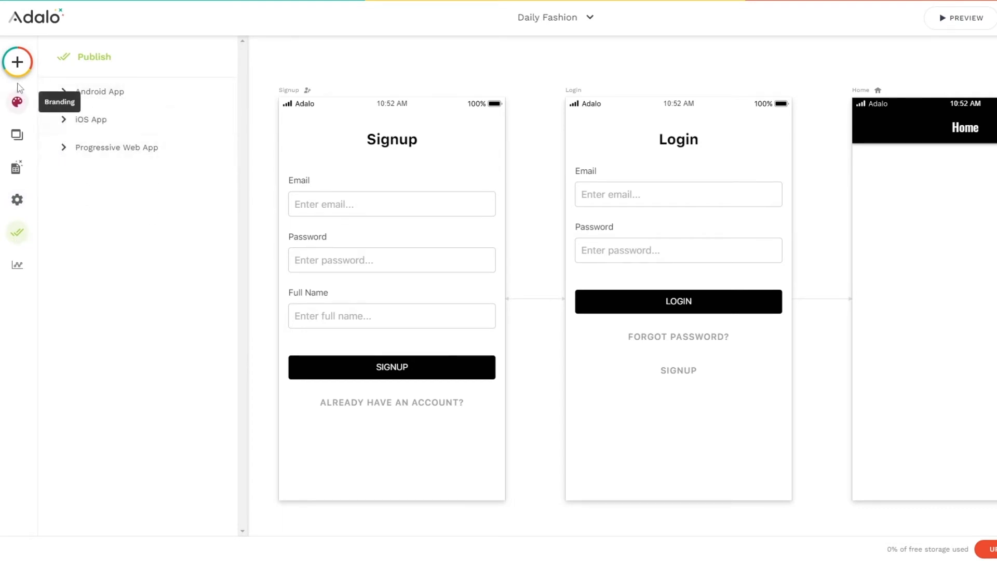
Add an Image component directly below the Home screen's app bar and open its image source choices.
click(17, 61)
scroll(133, 189, down, 1)
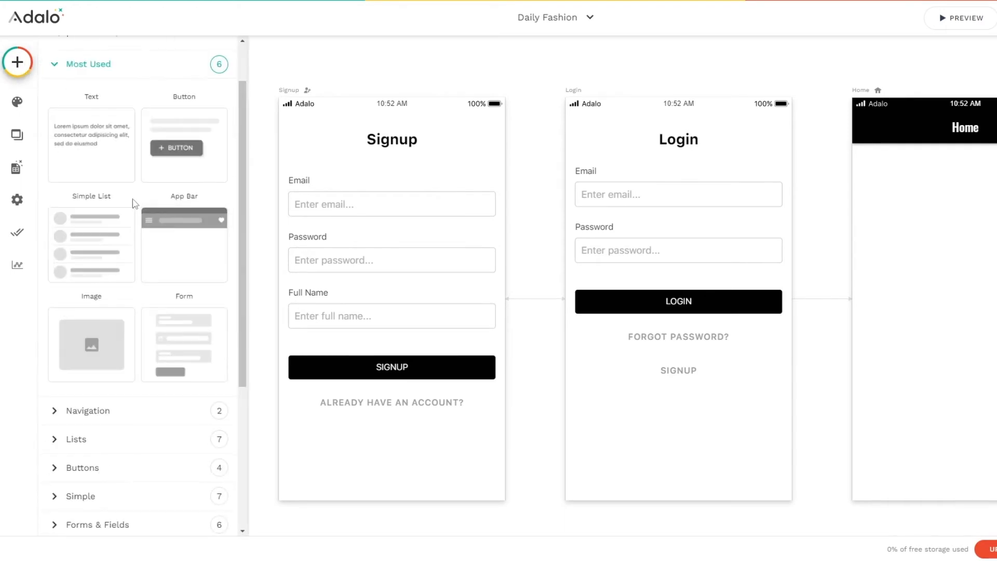
scroll(134, 202, down, 1)
scroll(215, 151, down, 1)
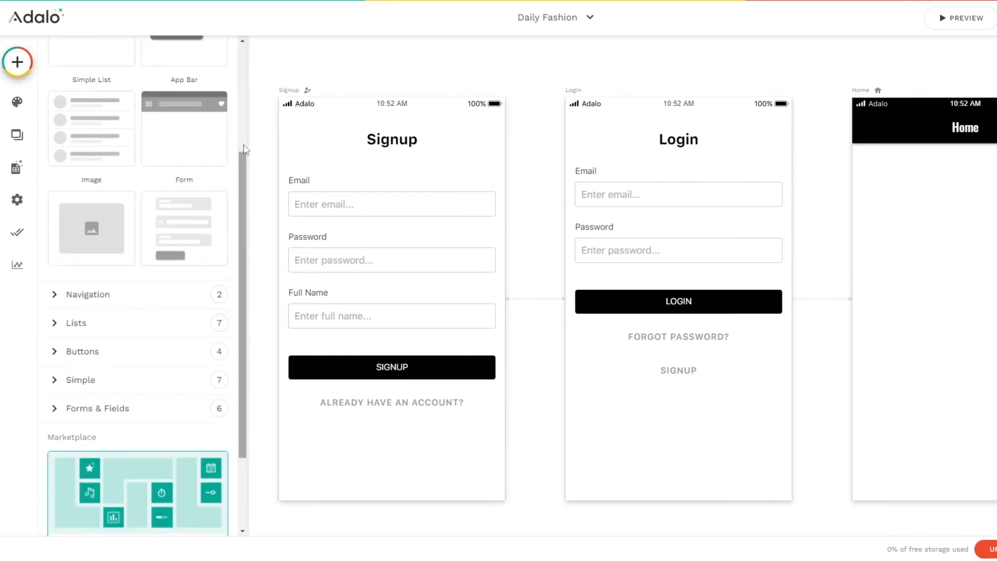
scroll(190, 207, up, 1)
scroll(196, 199, down, 1)
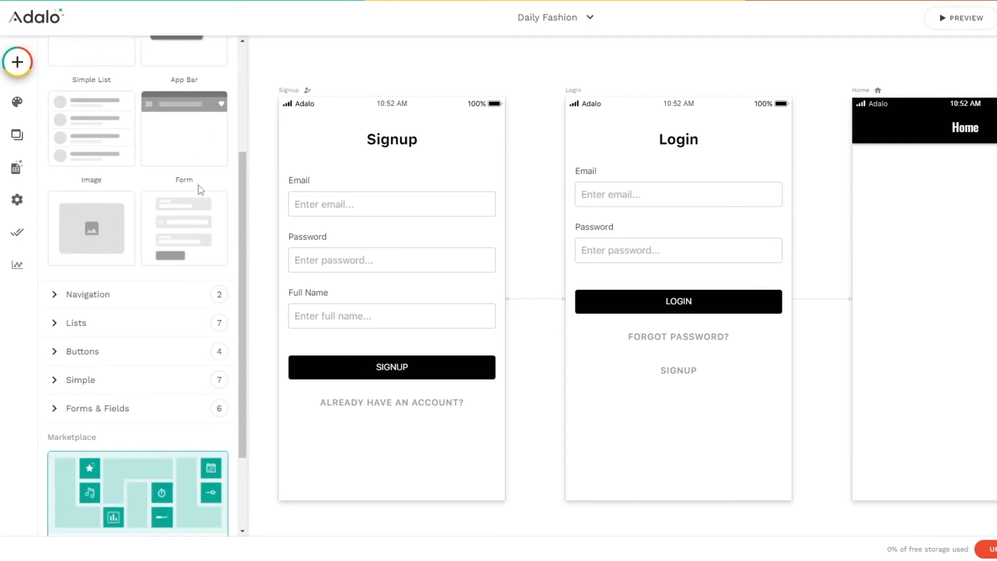
scroll(198, 167, down, 1)
drag(107, 178, 970, 213)
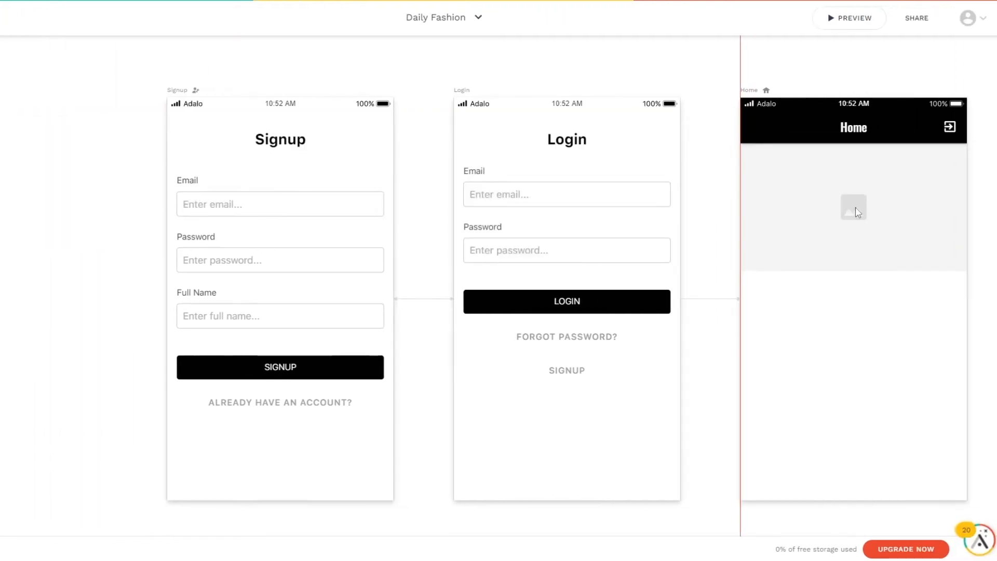
drag(858, 213, 860, 214)
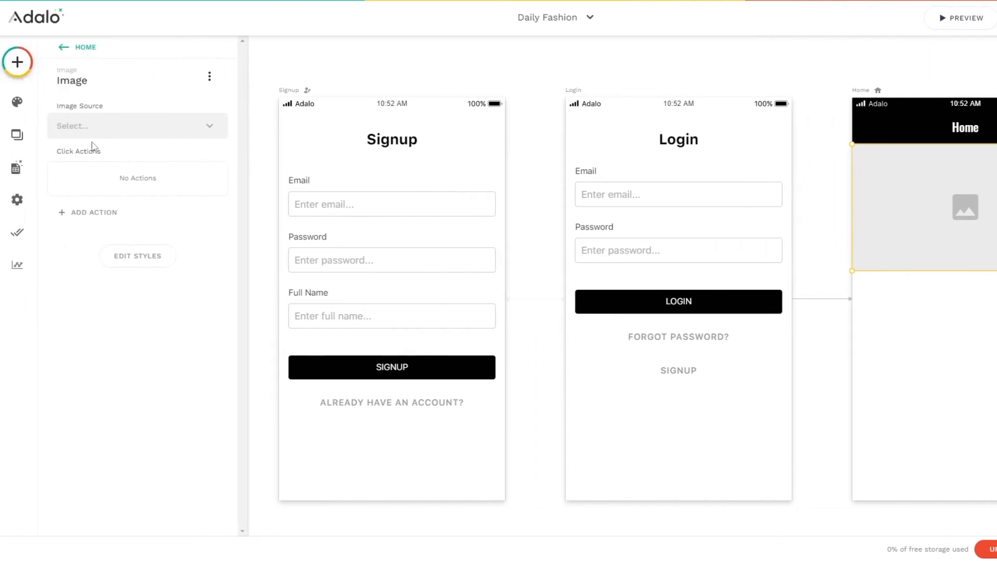
click(125, 135)
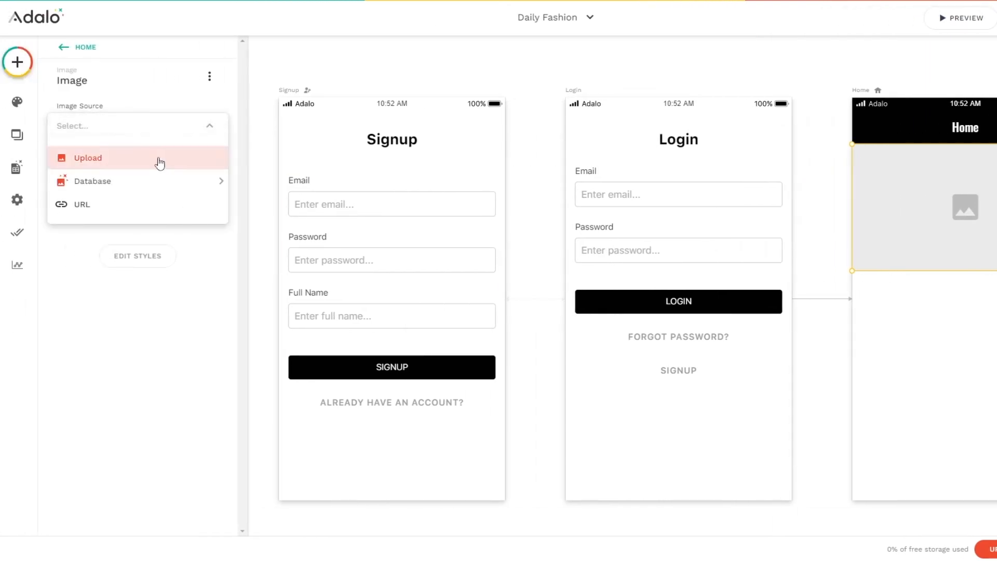
mouse_move(166, 186)
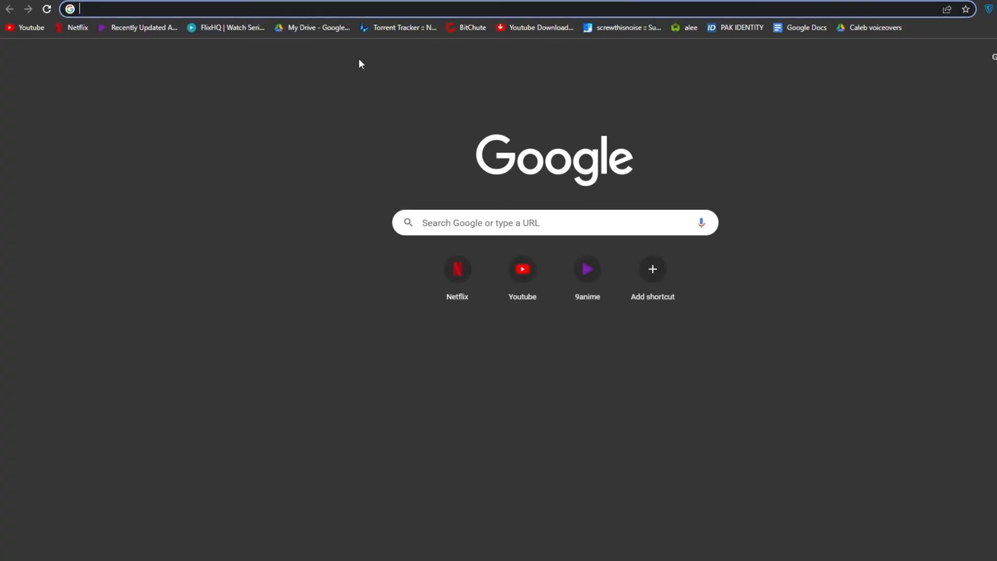
Switch to a new browser tab, open pexels.com and look over its free stock photos.
text(pexels)
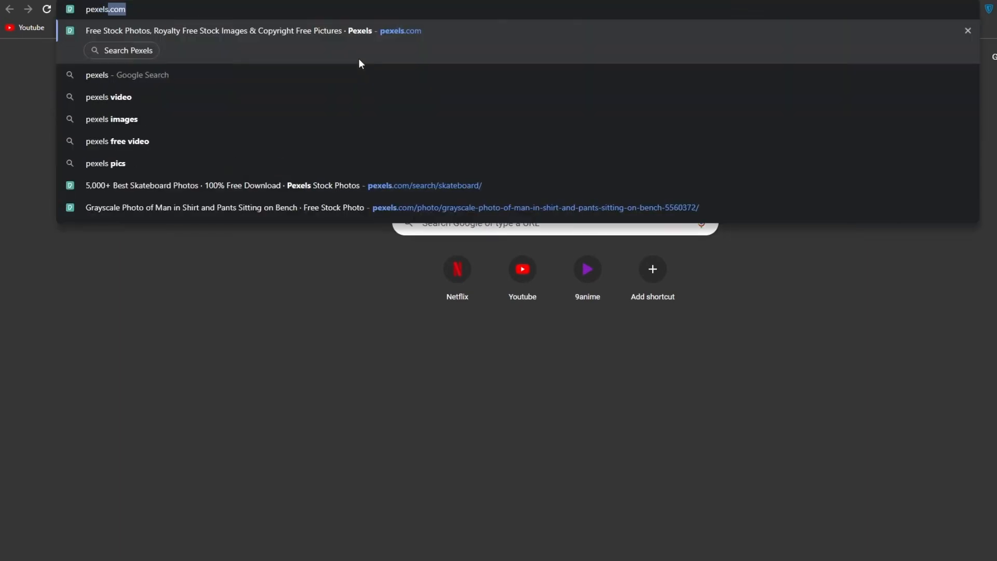
key(Return)
scroll(284, 191, down, 7)
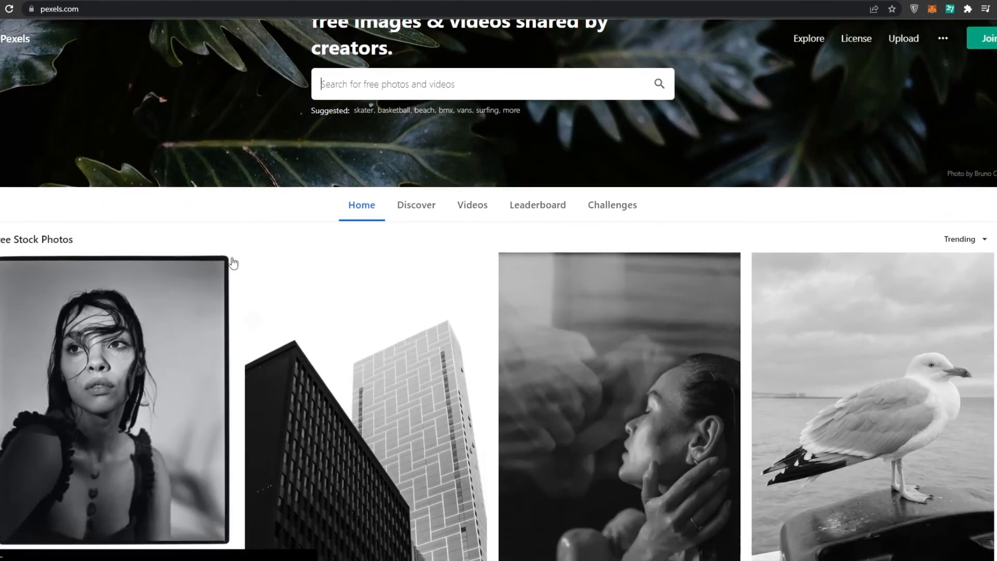
scroll(285, 286, down, 3)
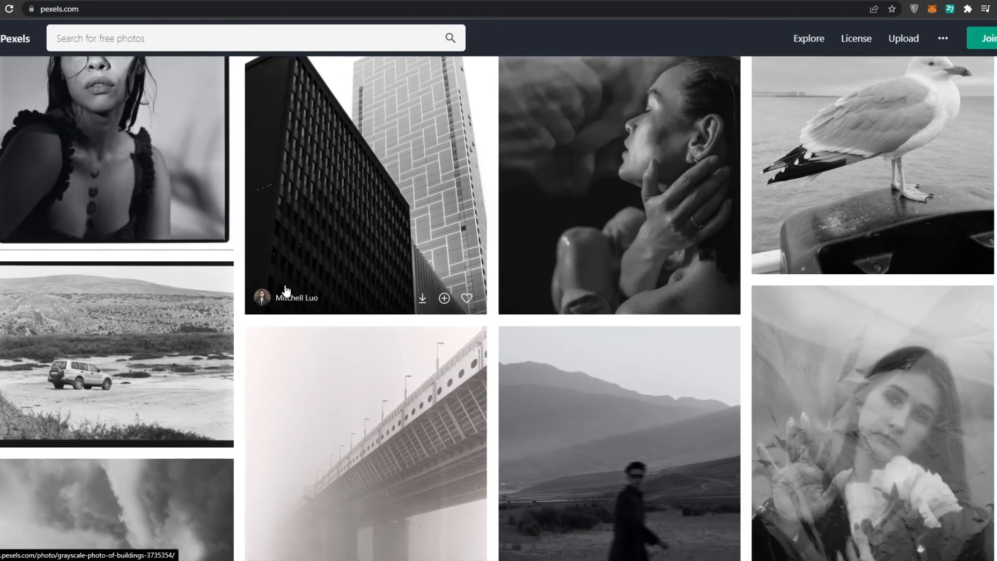
scroll(504, 292, up, 10)
Search Pexels for fashion photos.
click(364, 83)
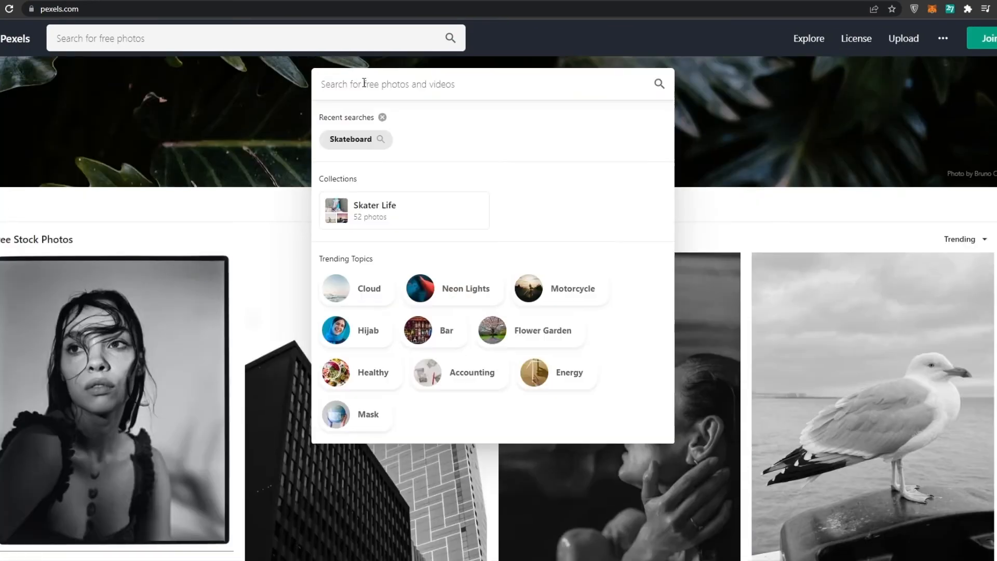
text(fashi)
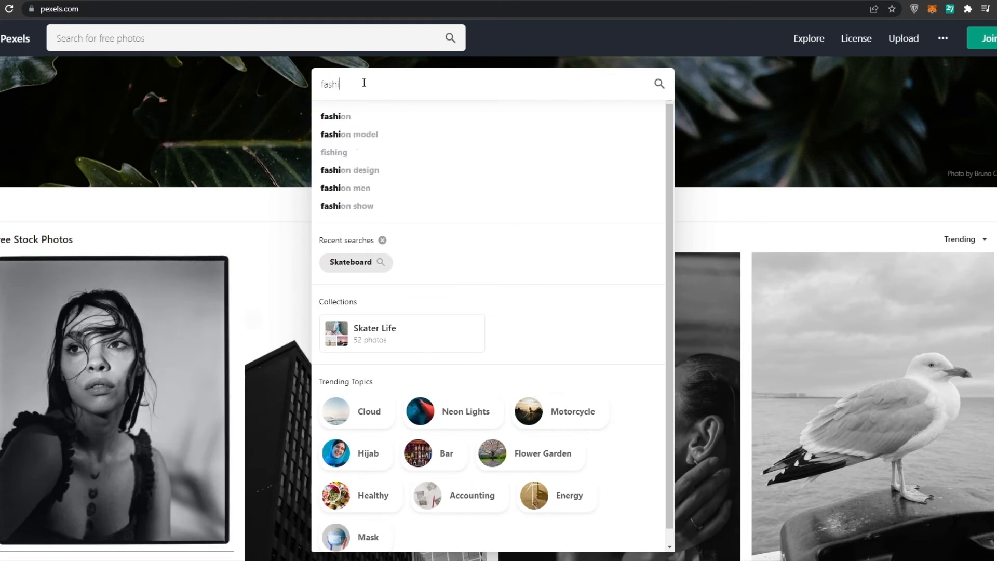
text(on)
key(Return)
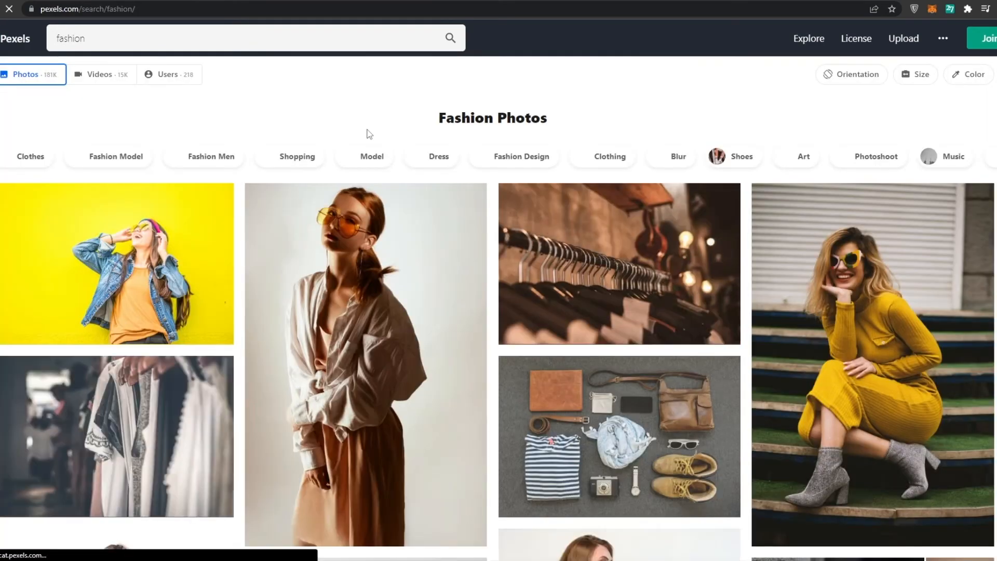
Browse the fashion photos and open the one of a man in a red sweatshirt against a turquoise brick wall.
scroll(362, 296, down, 7)
scroll(475, 307, up, 5)
scroll(441, 351, down, 10)
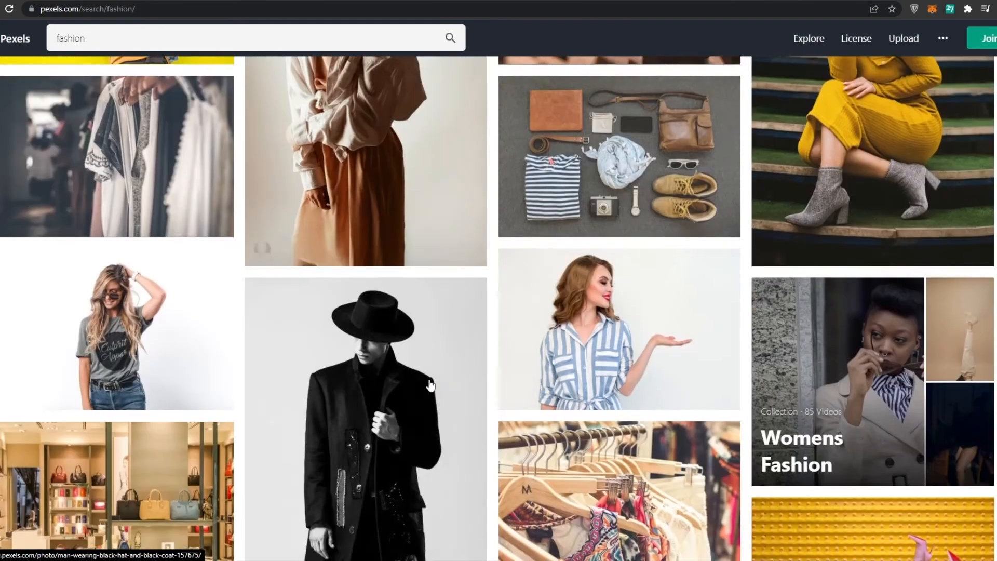
scroll(429, 384, down, 7)
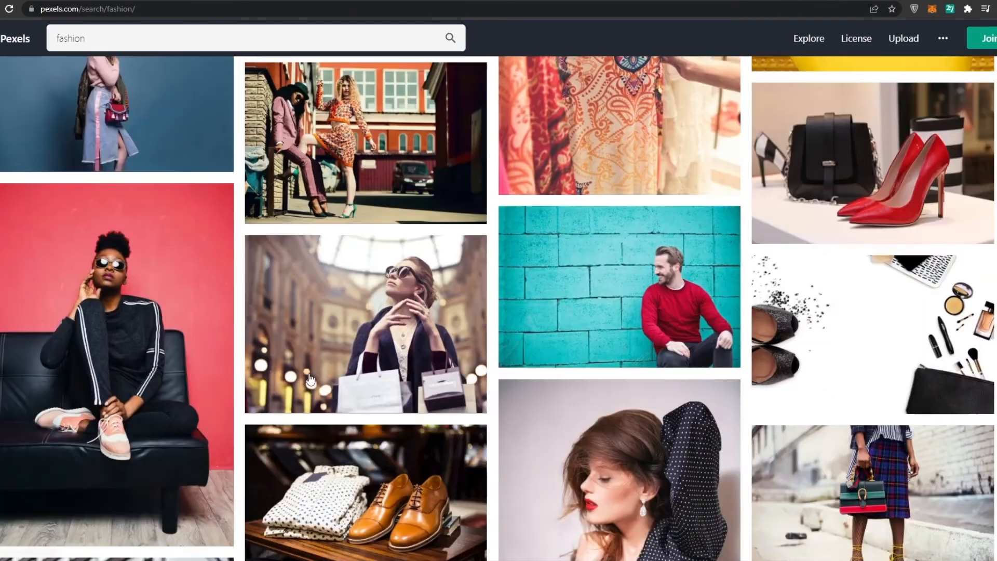
scroll(542, 389, down, 4)
scroll(543, 389, up, 6)
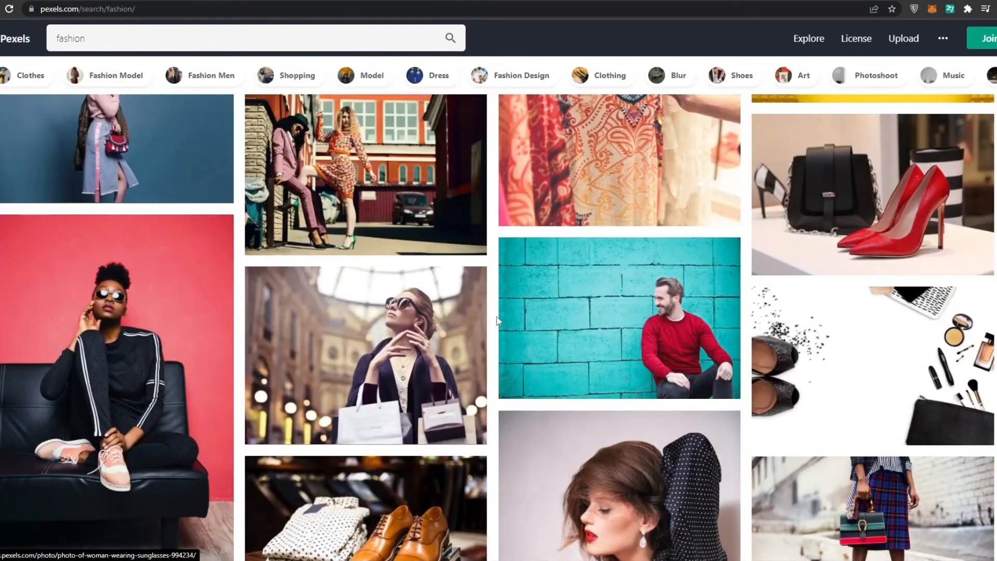
scroll(498, 321, down, 1)
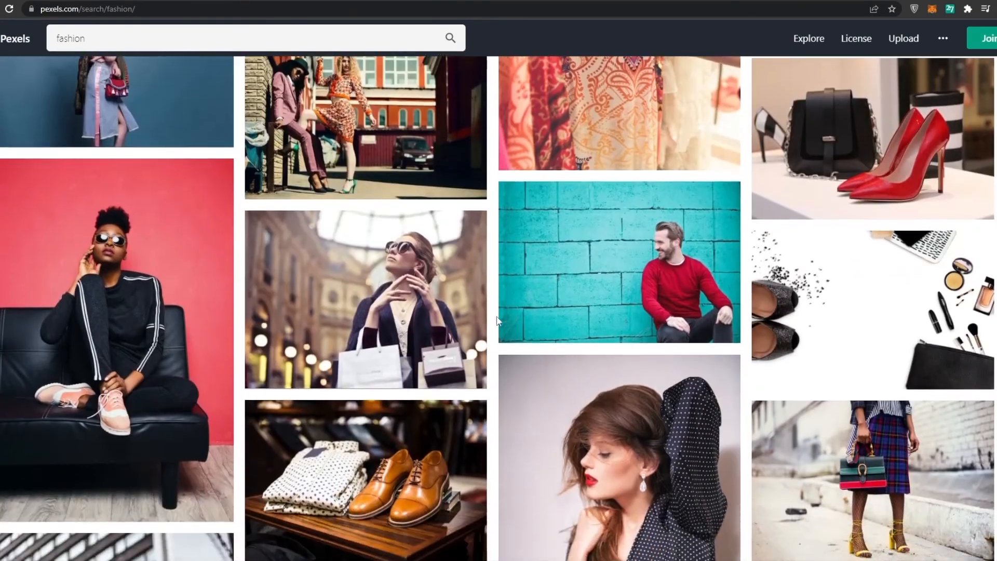
click(673, 262)
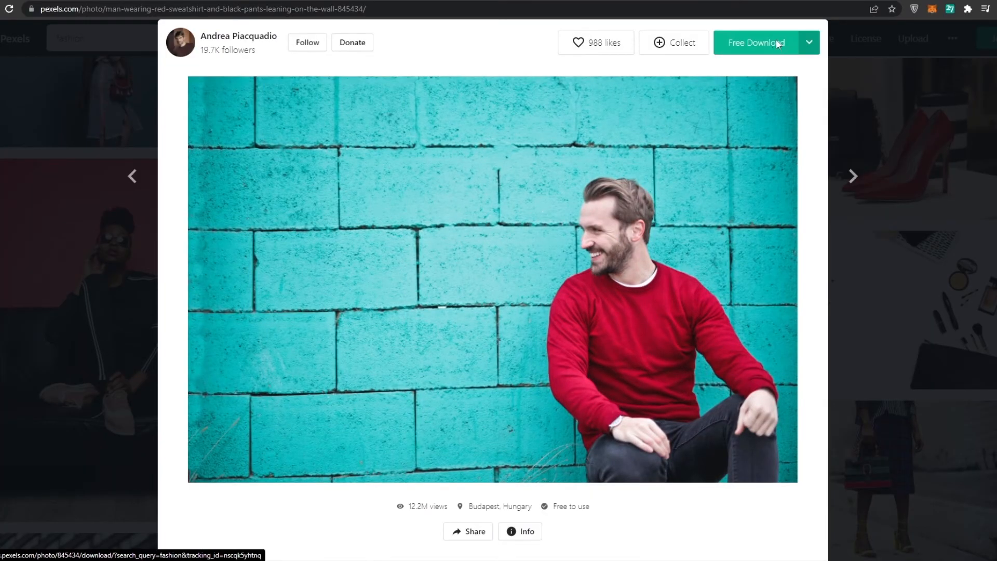
Download the photo to the Pictures folder, switch back to Adalo and upload it as the Home screen image.
click(778, 44)
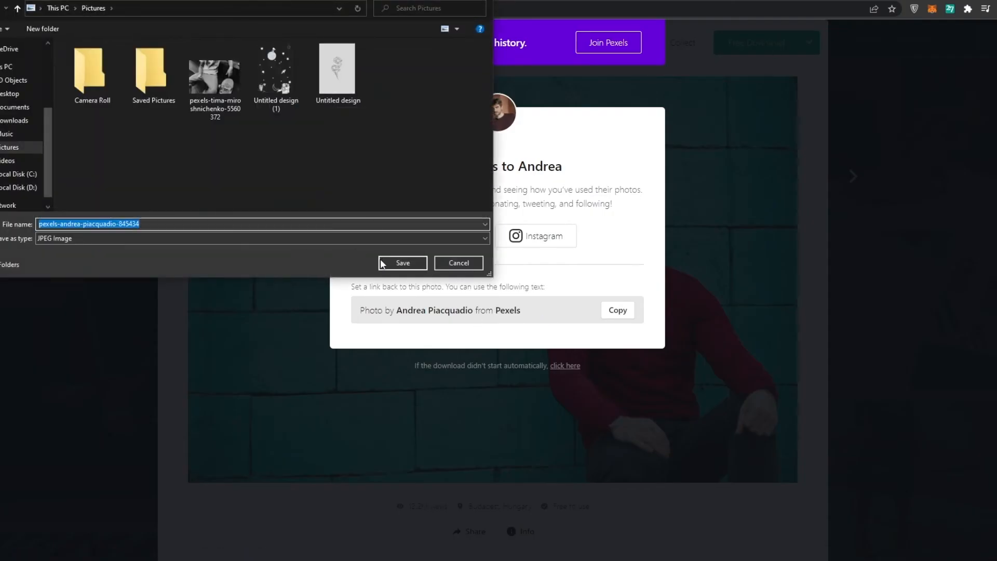
click(382, 263)
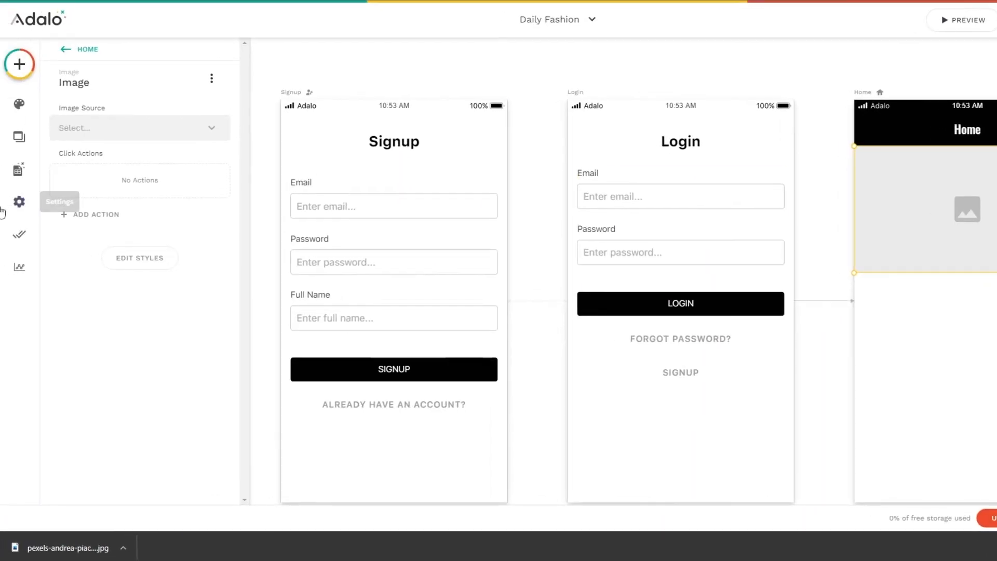
click(129, 129)
click(120, 168)
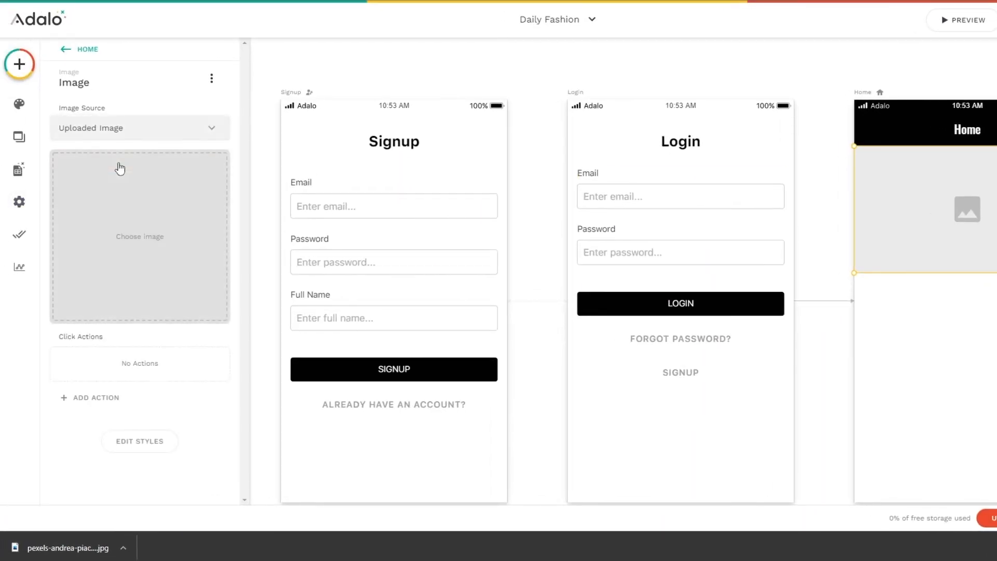
click(139, 234)
double_click(456, 46)
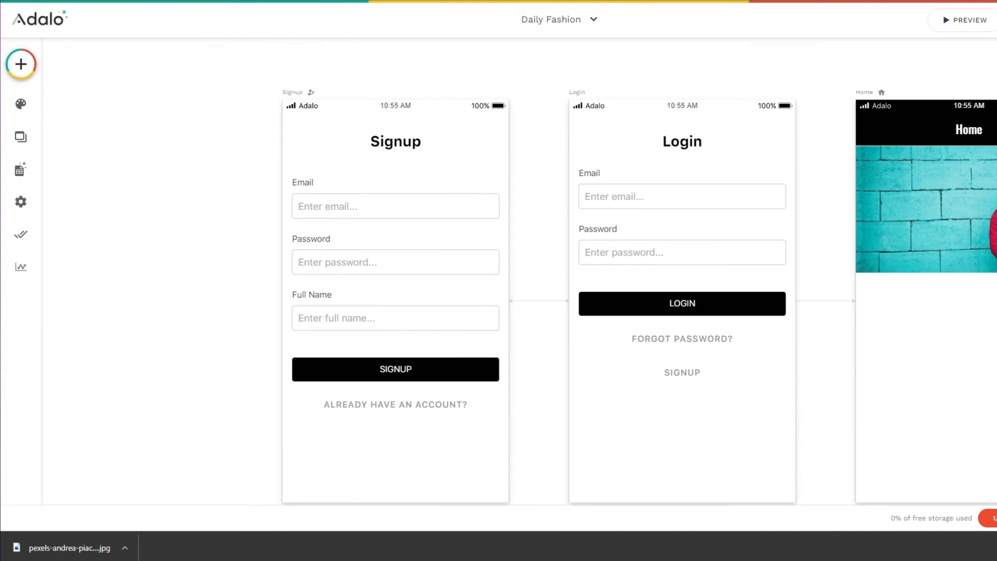
Look through the Lists and Navigation categories of the components that can be added.
click(21, 64)
scroll(143, 275, down, 5)
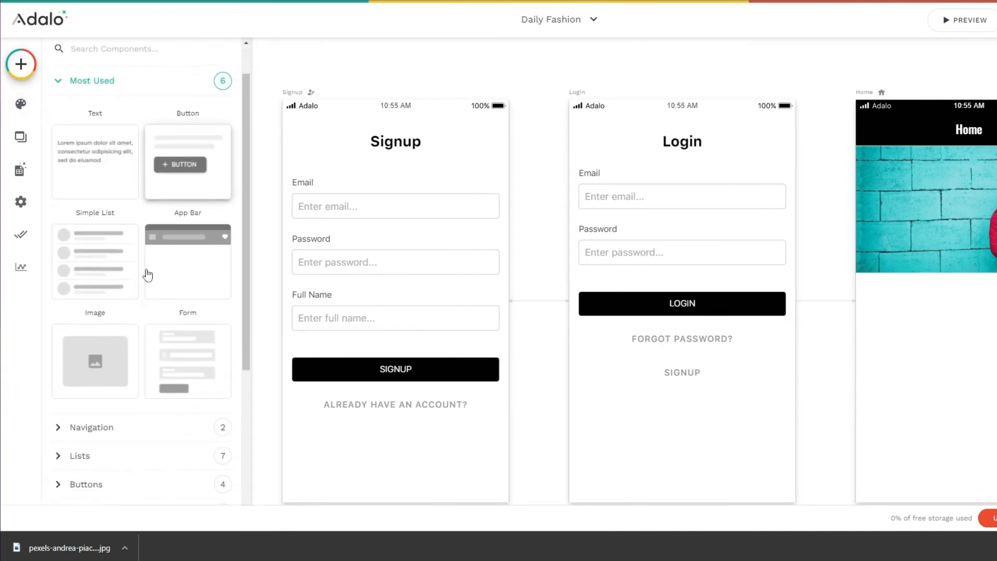
click(59, 207)
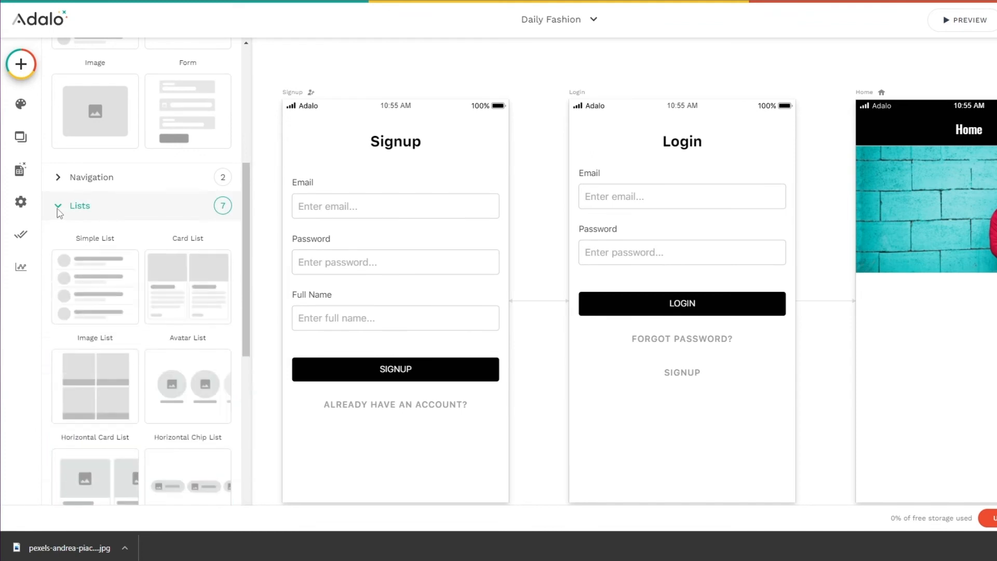
click(58, 206)
click(59, 182)
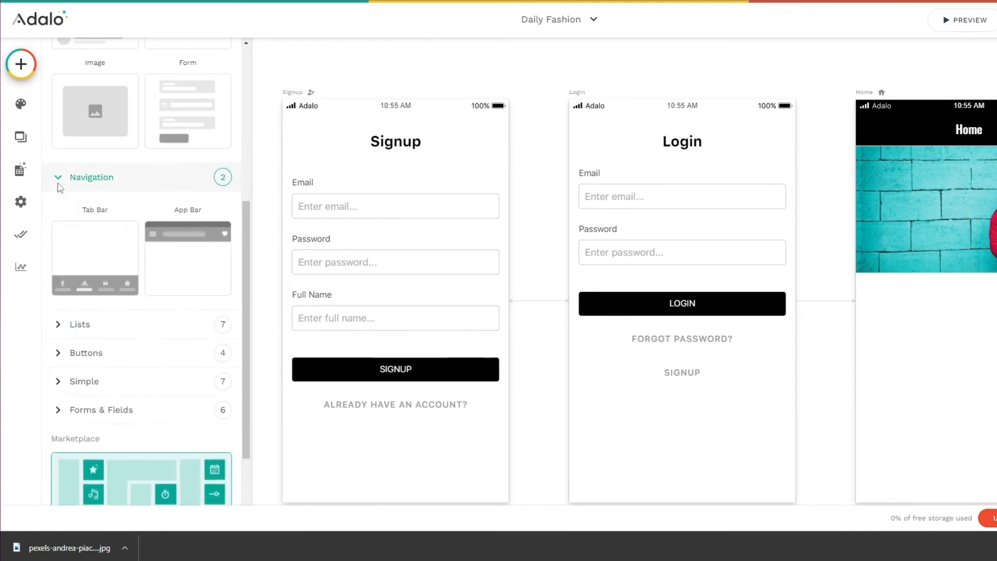
click(59, 179)
click(59, 179)
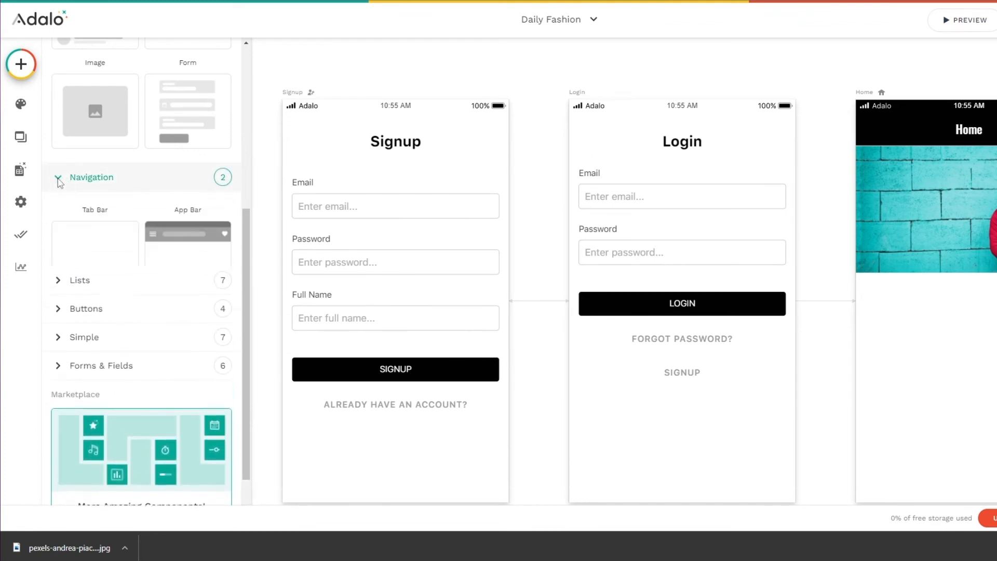
click(59, 181)
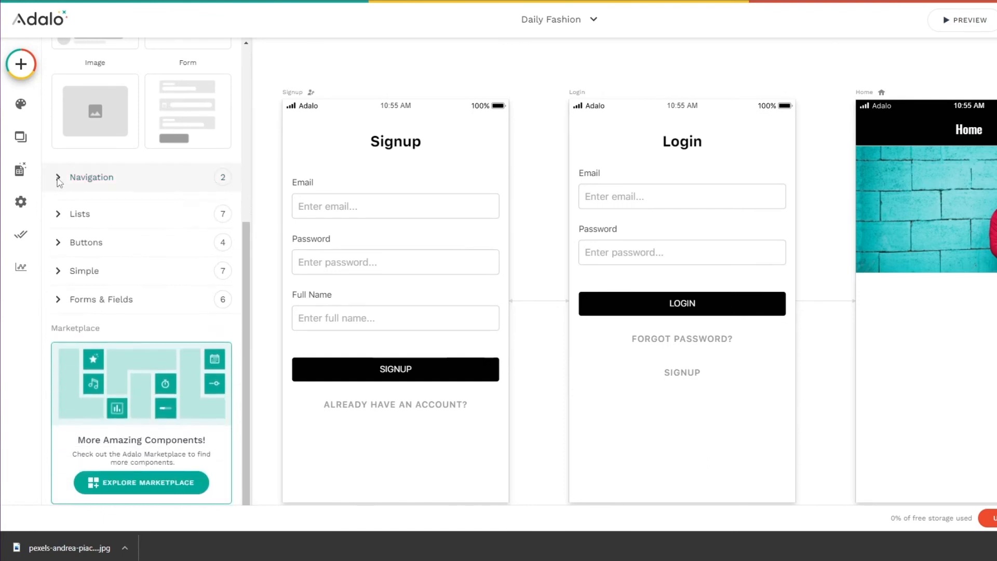
Add a Button component from the Buttons category, centred along the bottom edge of the Home screen photo.
click(59, 235)
scroll(167, 316, down, 3)
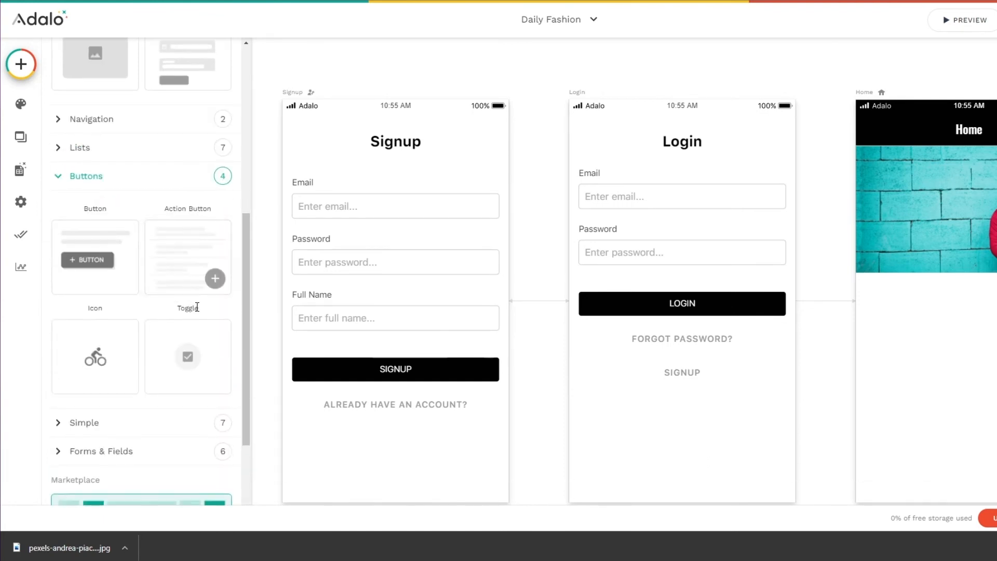
drag(88, 200, 867, 274)
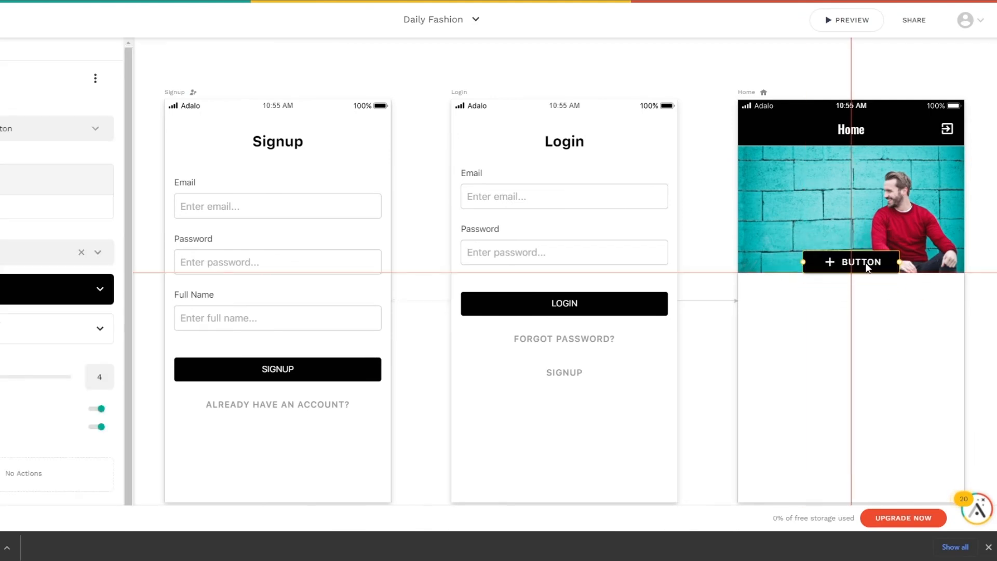
Try the Text Button and Outlined Button types on the new button and set it back to Contained Button.
click(98, 129)
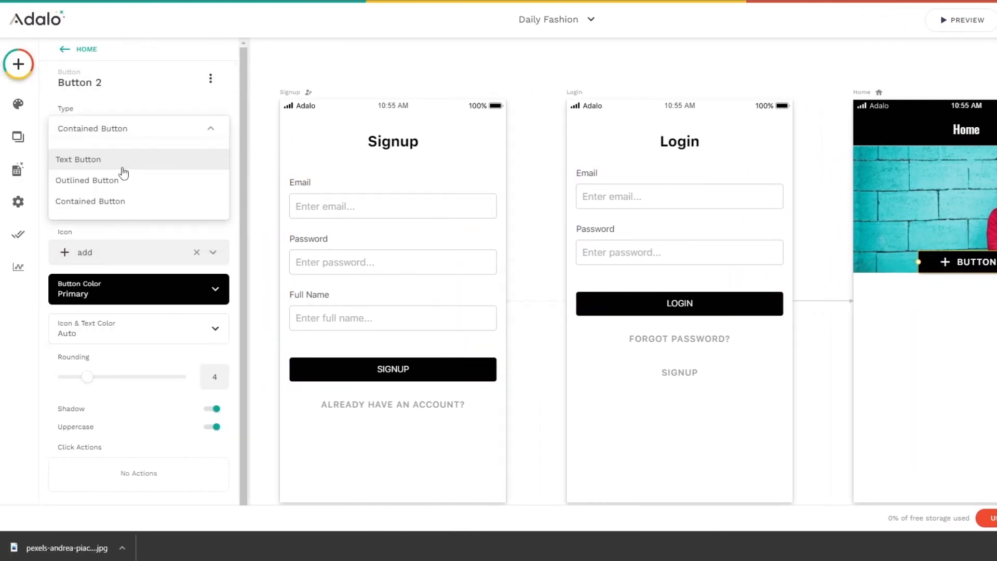
click(125, 172)
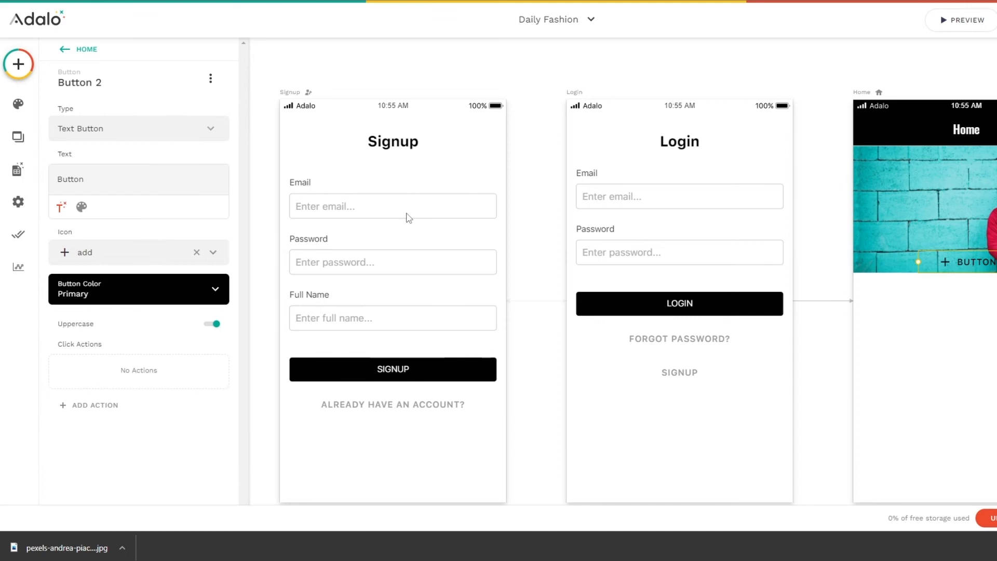
click(110, 137)
click(106, 190)
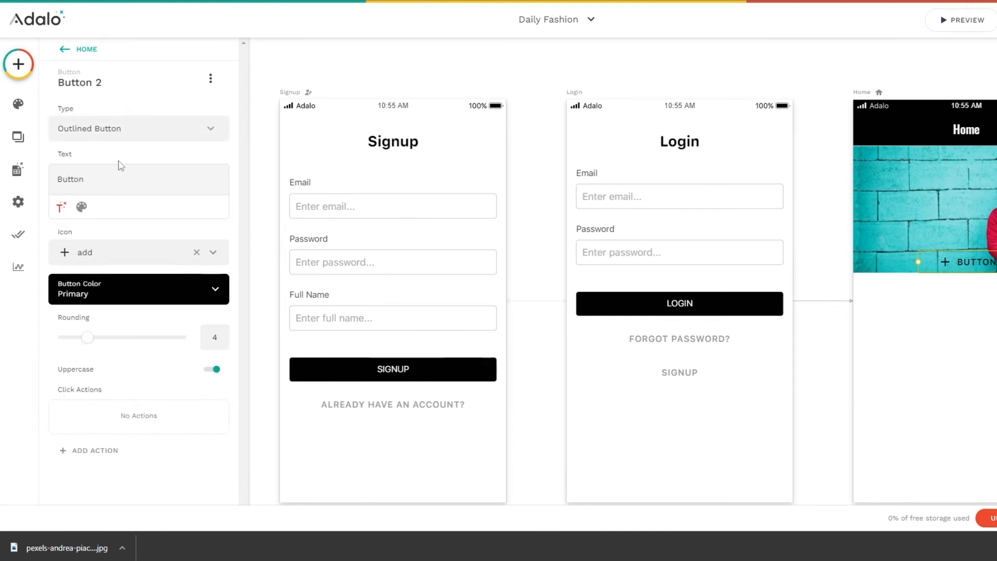
click(130, 133)
click(114, 204)
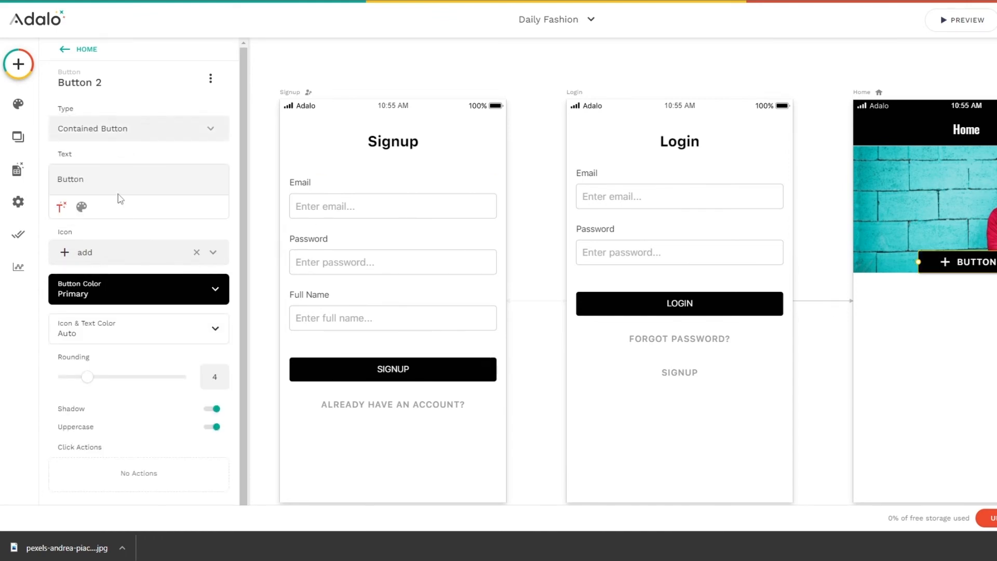
Label the button "Buy" and set its icon to radio_button_unchecked, searching the icons for "bu".
double_click(112, 178)
text(Buy)
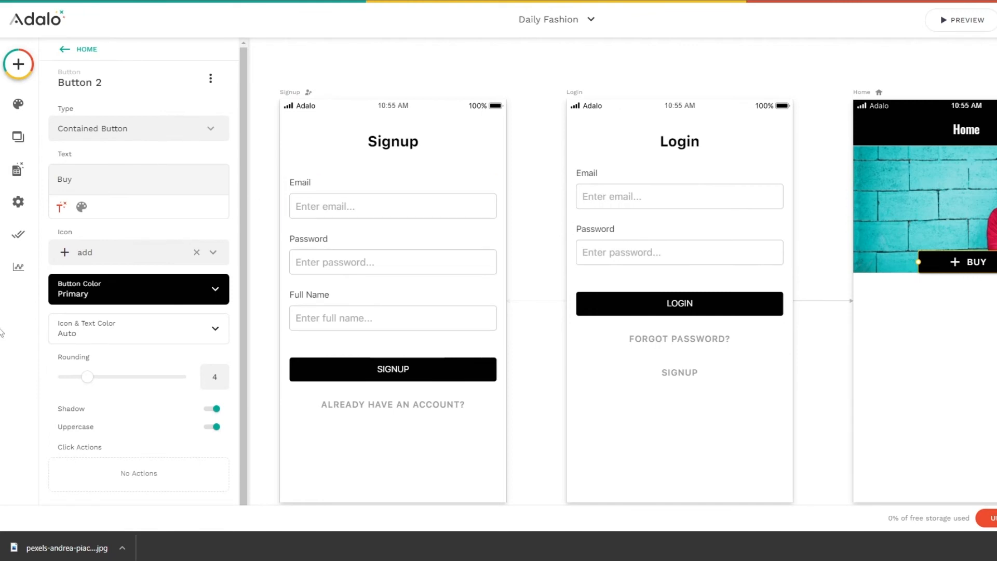
scroll(140, 353, down, 1)
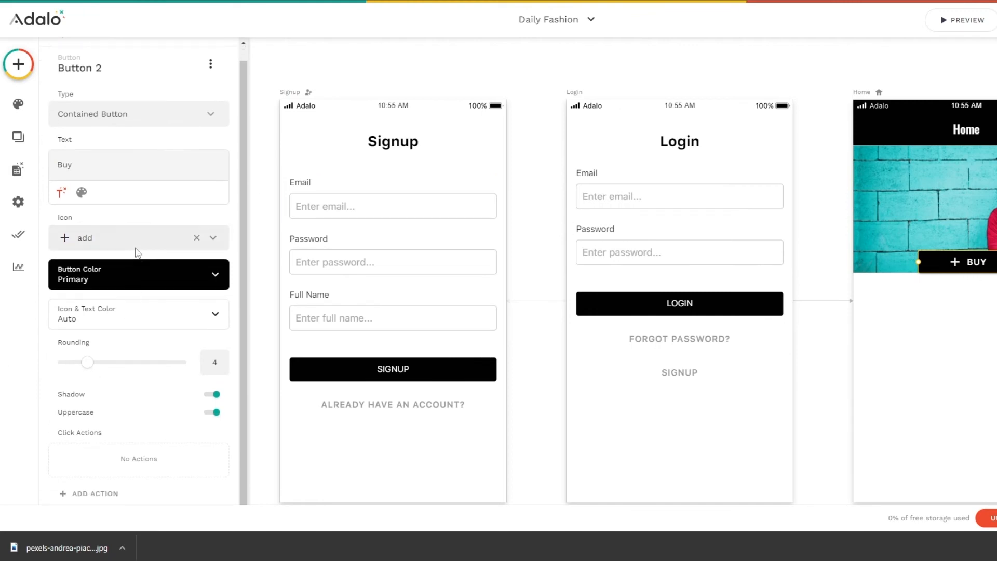
click(213, 239)
scroll(164, 426, down, 5)
scroll(163, 426, down, 6)
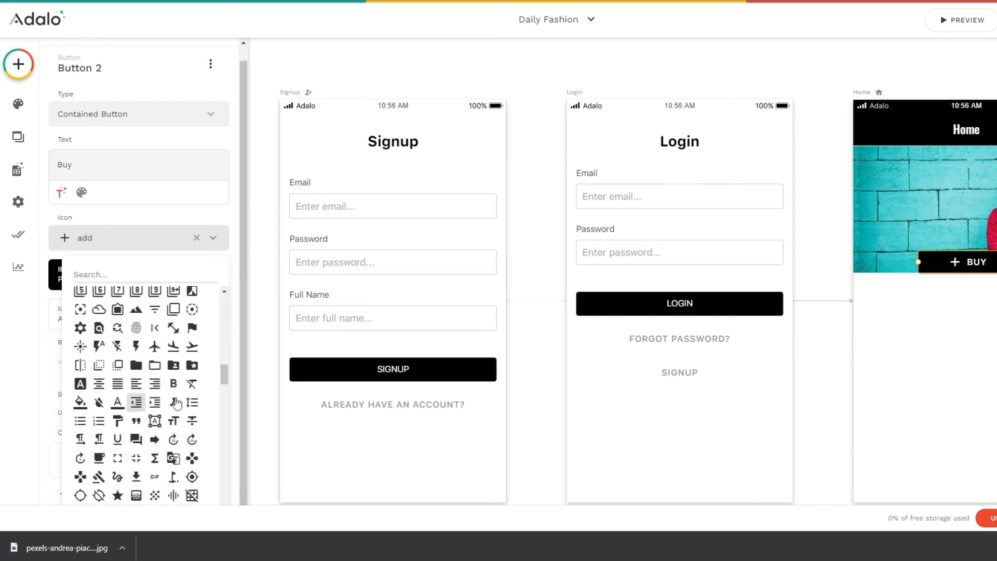
scroll(158, 400, down, 3)
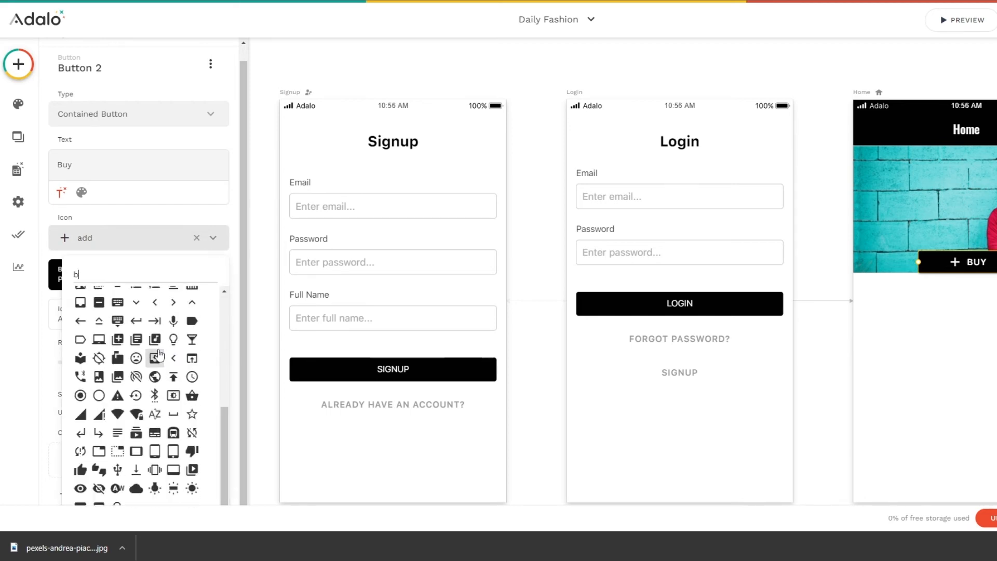
text(bu)
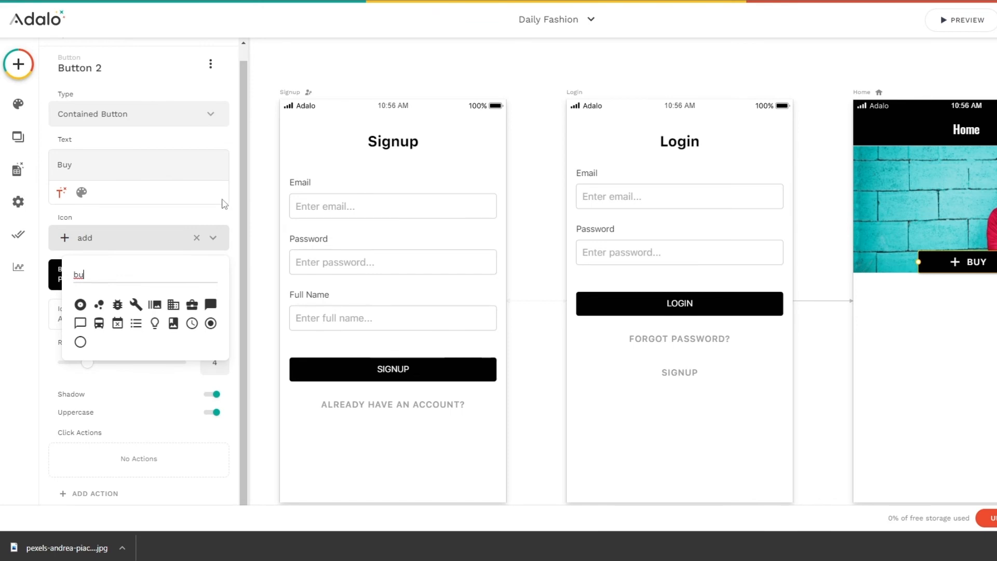
click(81, 341)
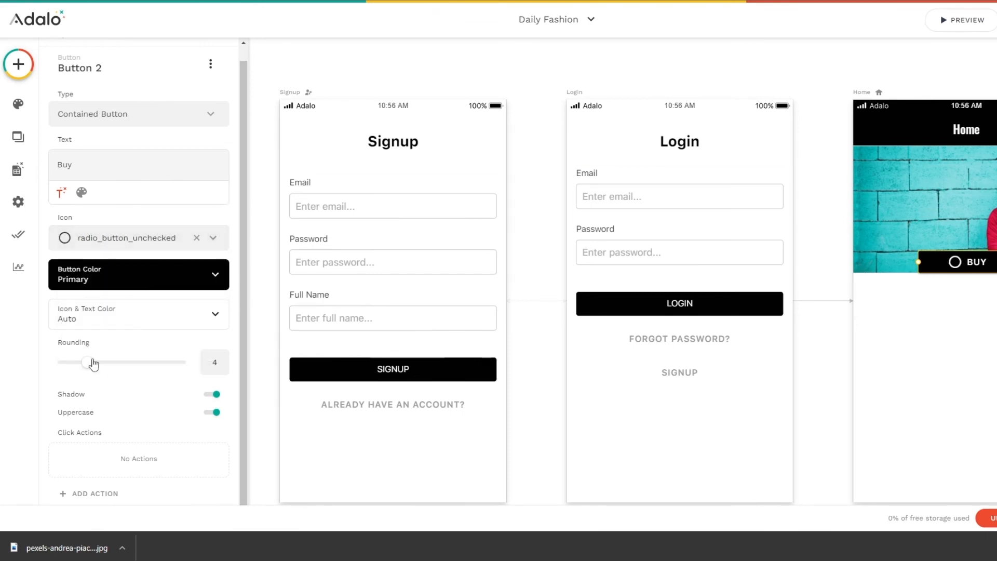
Set the Buy button's rounding to 9 and look over the click actions available for it without adding one.
drag(93, 365, 131, 366)
click(92, 495)
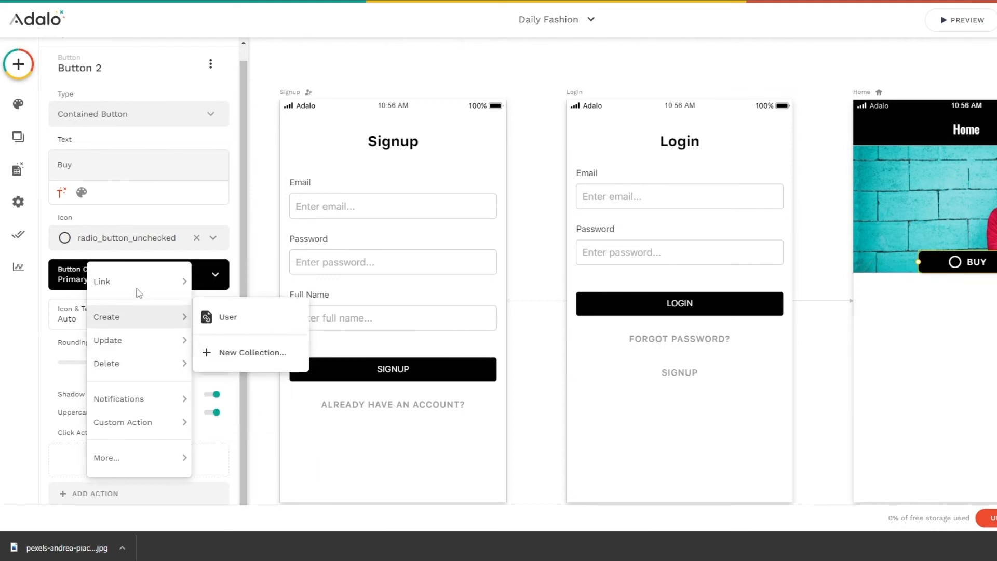
mouse_move(139, 291)
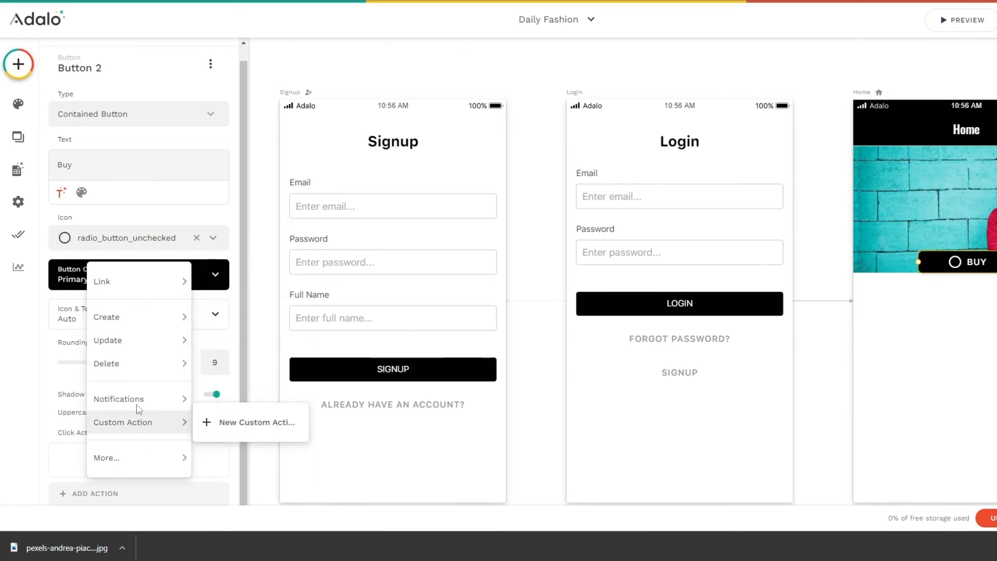
mouse_move(140, 326)
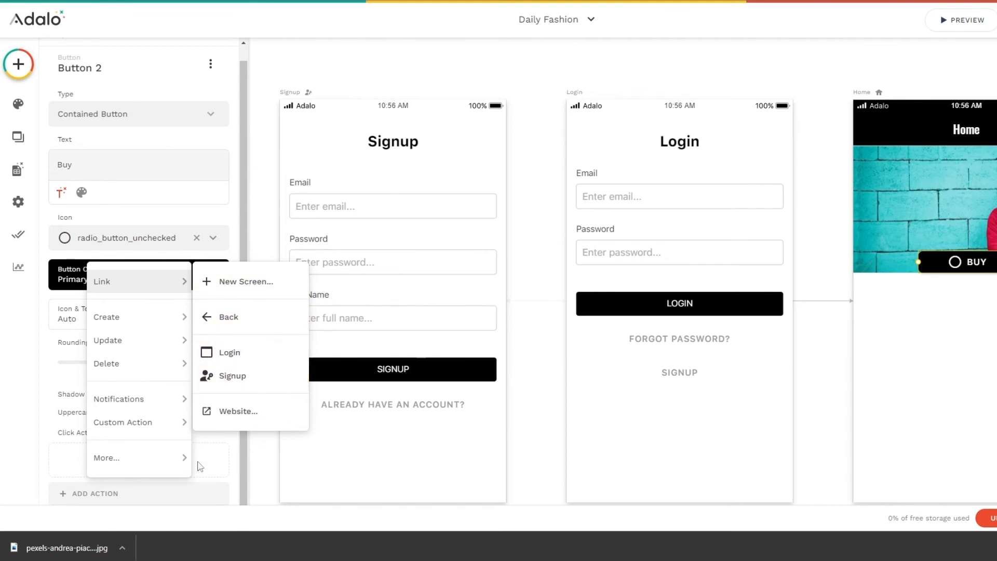
mouse_move(182, 415)
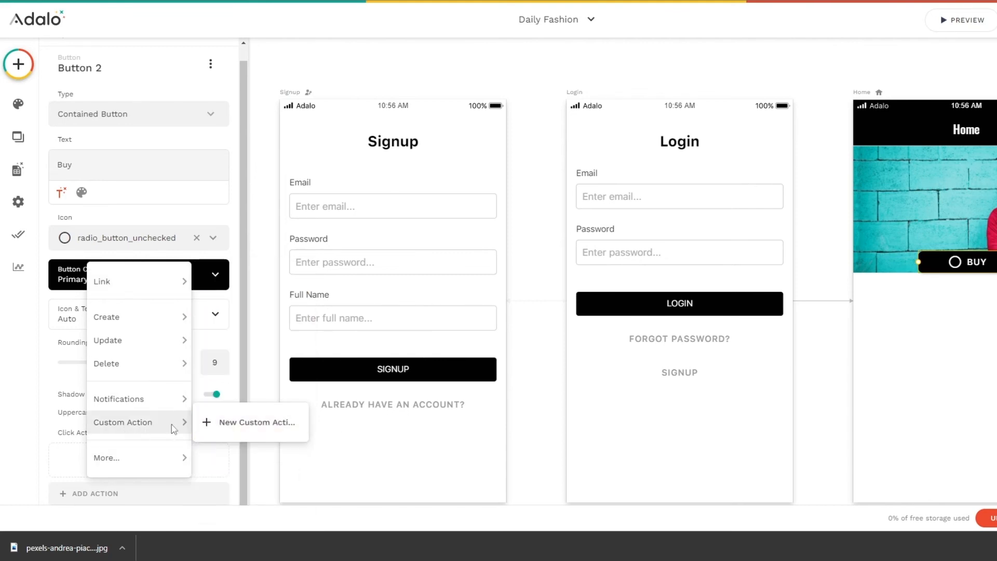
click(261, 349)
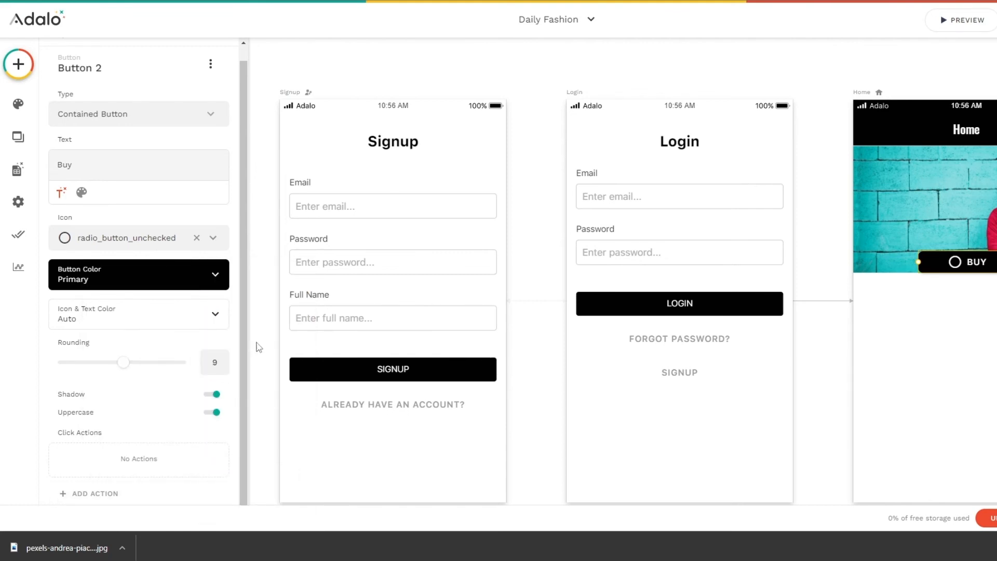
Add a Simple List component to the Home screen, aligned directly below the photo.
click(21, 77)
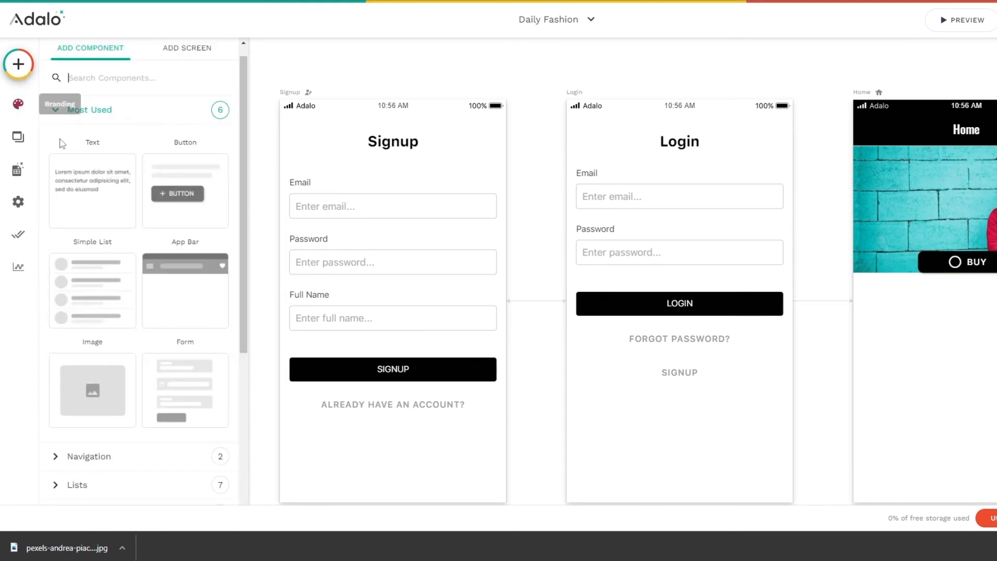
scroll(118, 218, down, 2)
scroll(118, 251, down, 3)
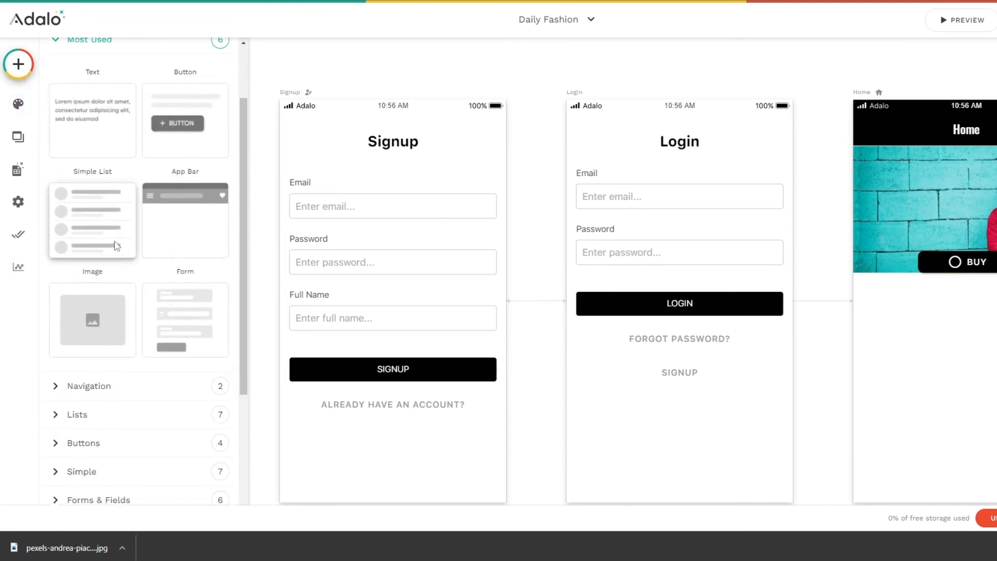
scroll(88, 208, up, 3)
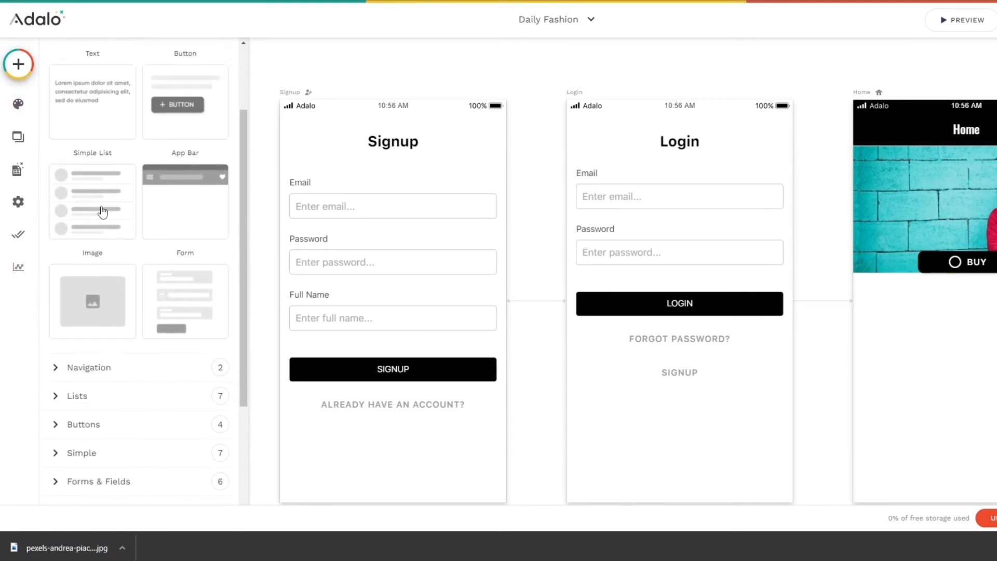
drag(95, 252, 924, 348)
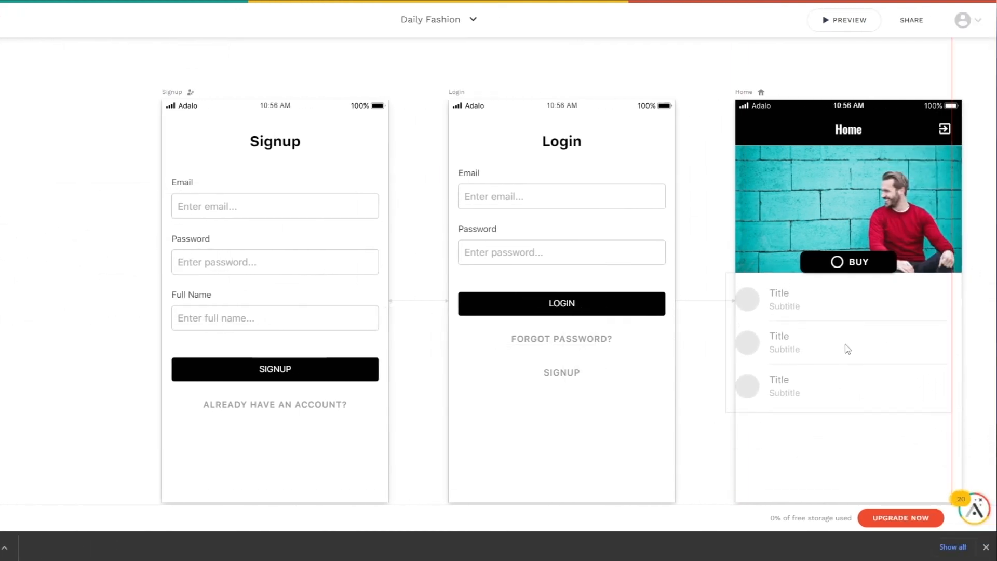
drag(847, 349, 850, 352)
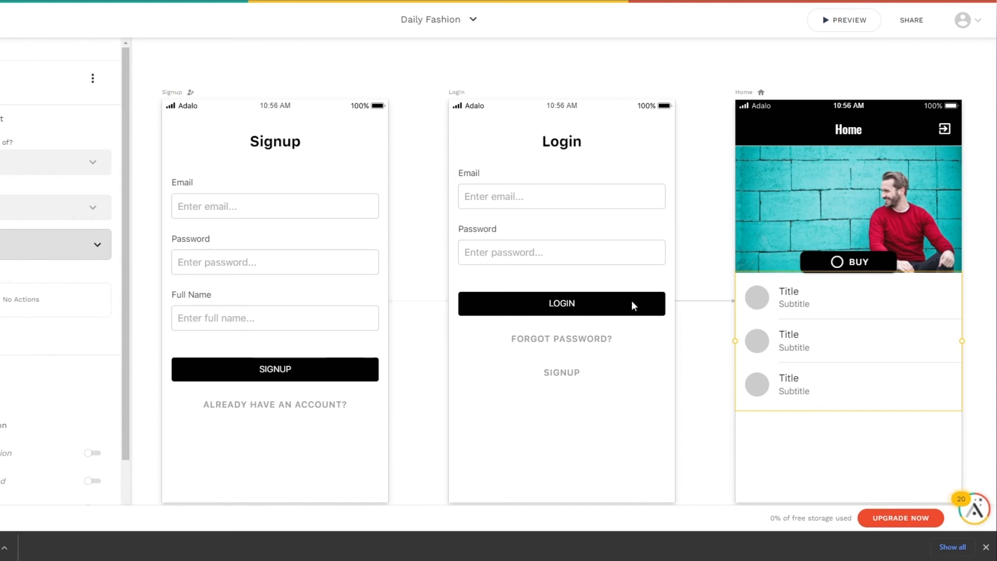
Examine the Simple List's settings, including its divider options and the collections it can list, and collapse its main section.
scroll(12, 338, down, 1)
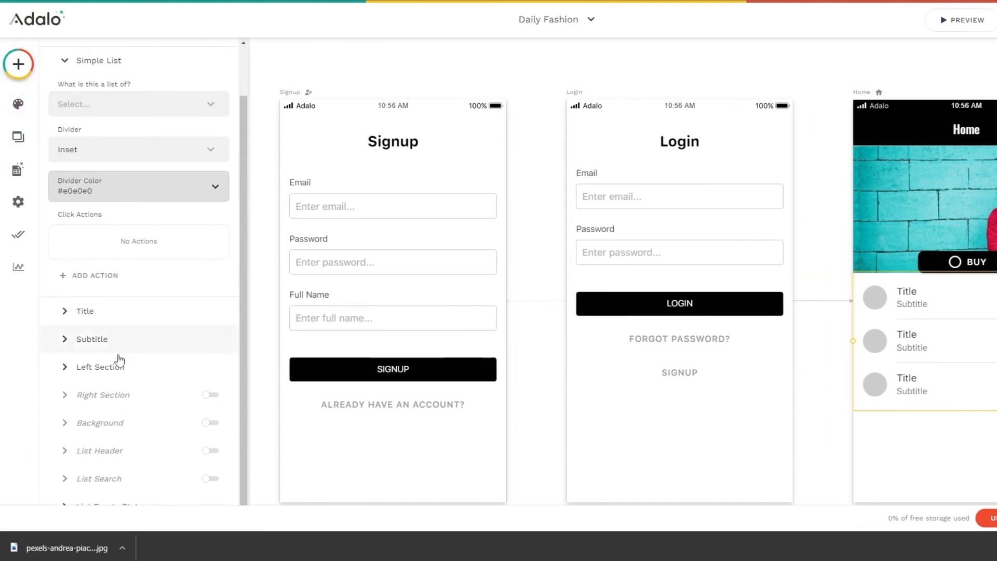
scroll(121, 353, down, 1)
scroll(170, 280, up, 3)
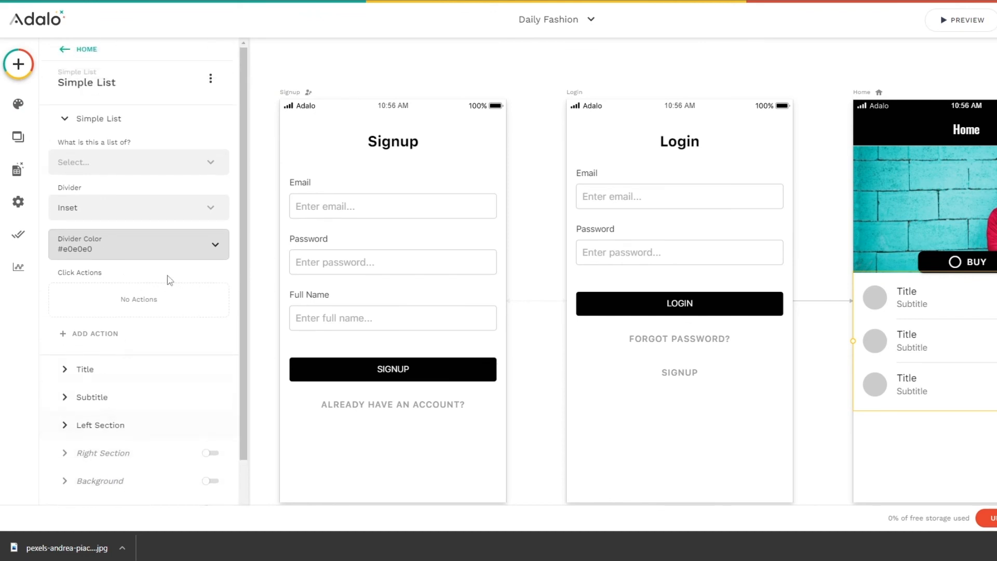
click(124, 206)
click(130, 208)
click(132, 166)
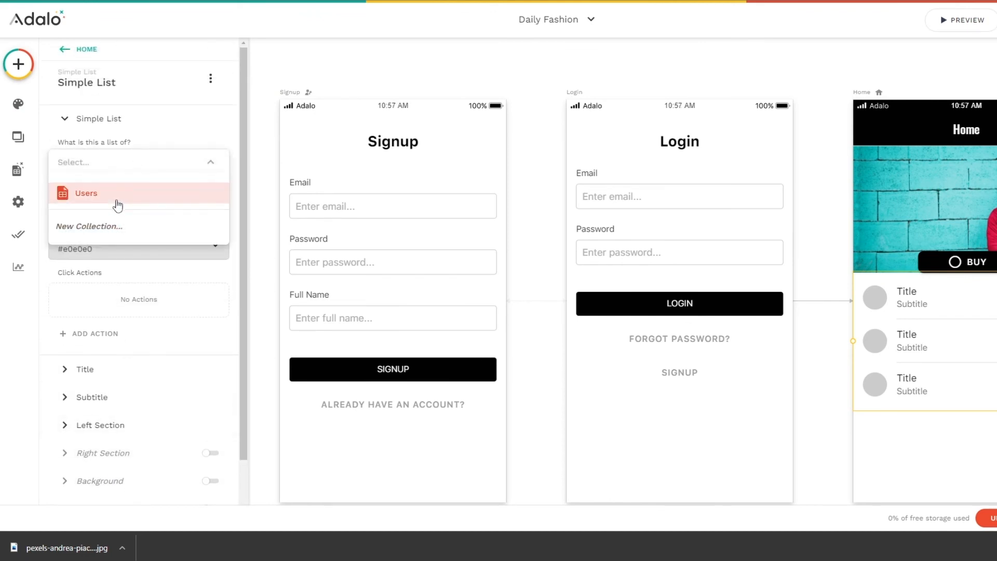
click(124, 163)
click(67, 122)
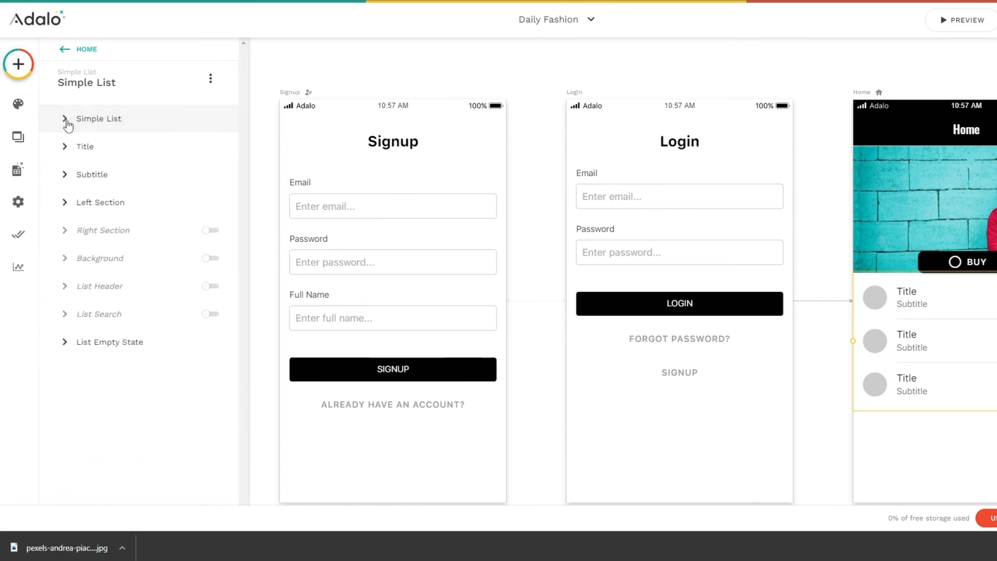
Examine the Simple List's settings, the Signup and Login forms with their title and link buttons, and the Home screen's photo and Buy button.
click(66, 123)
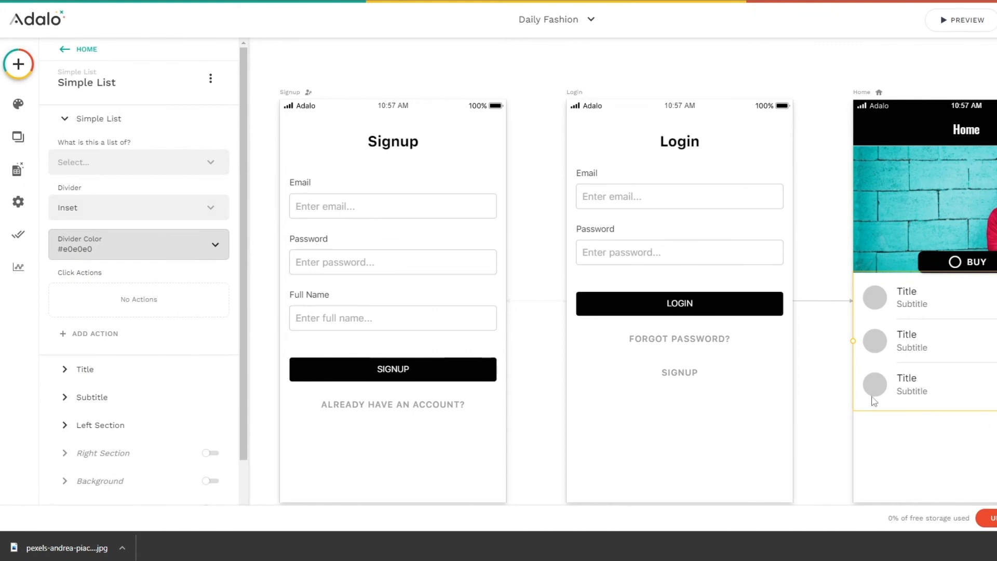
click(821, 358)
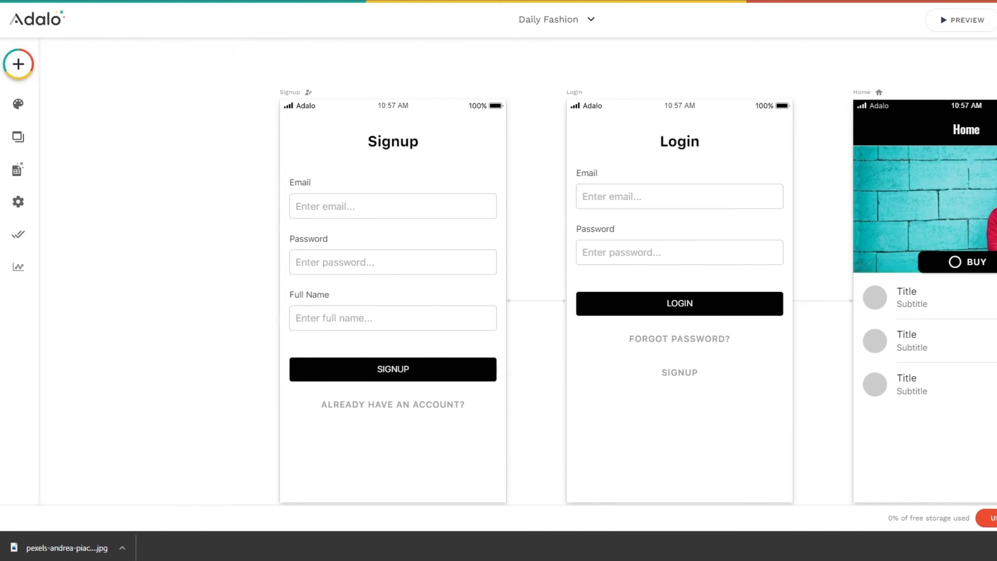
click(377, 204)
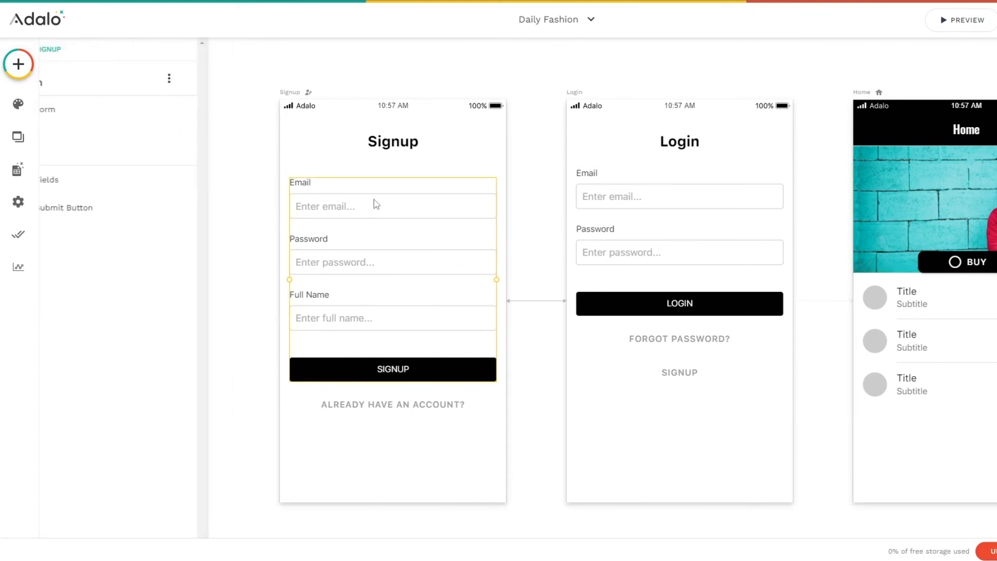
click(637, 194)
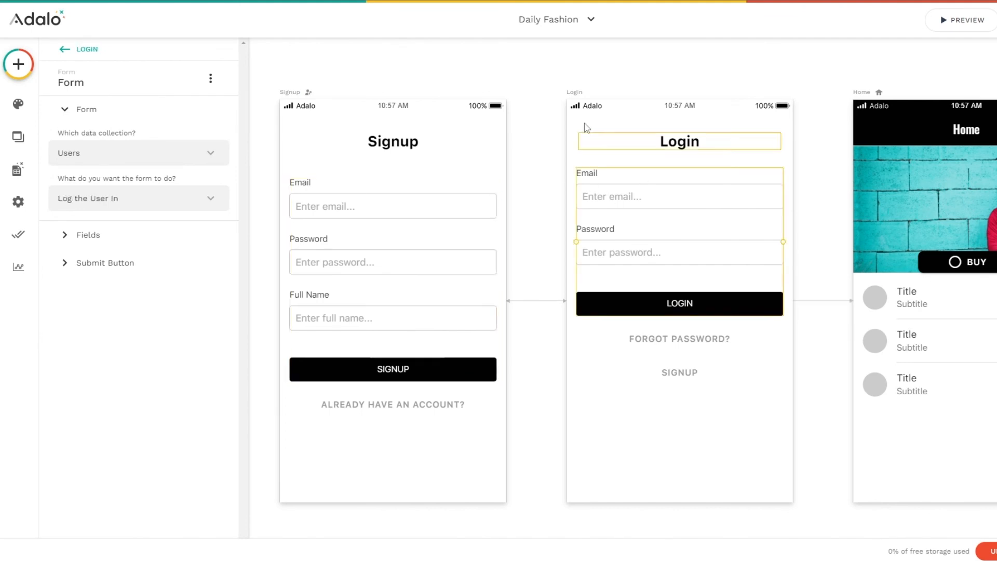
click(672, 151)
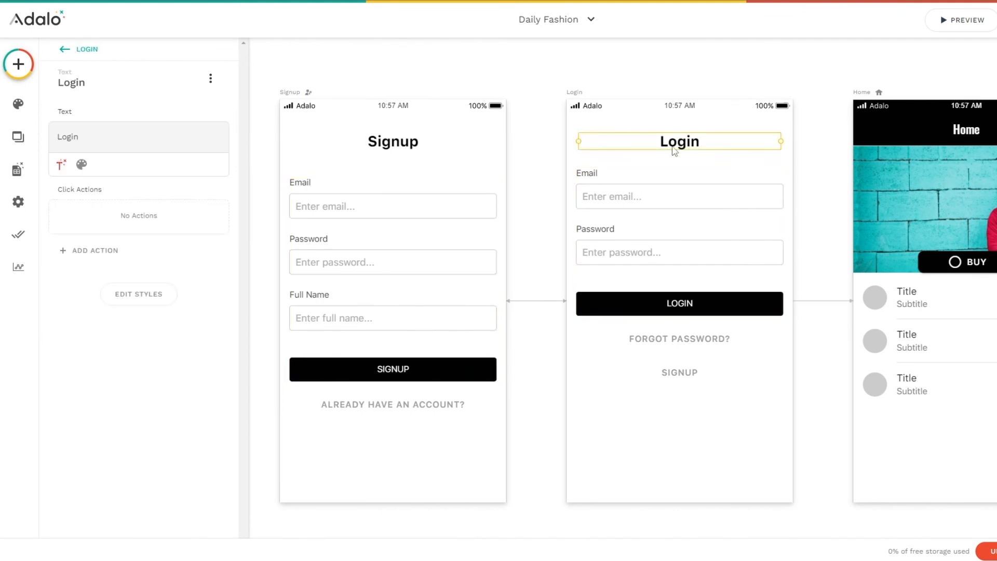
click(690, 342)
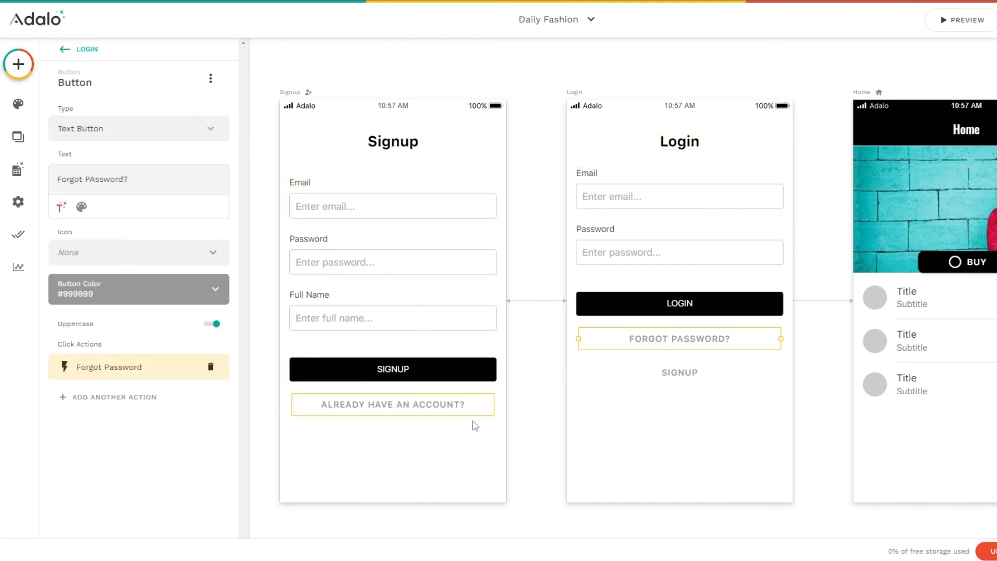
click(309, 410)
click(641, 376)
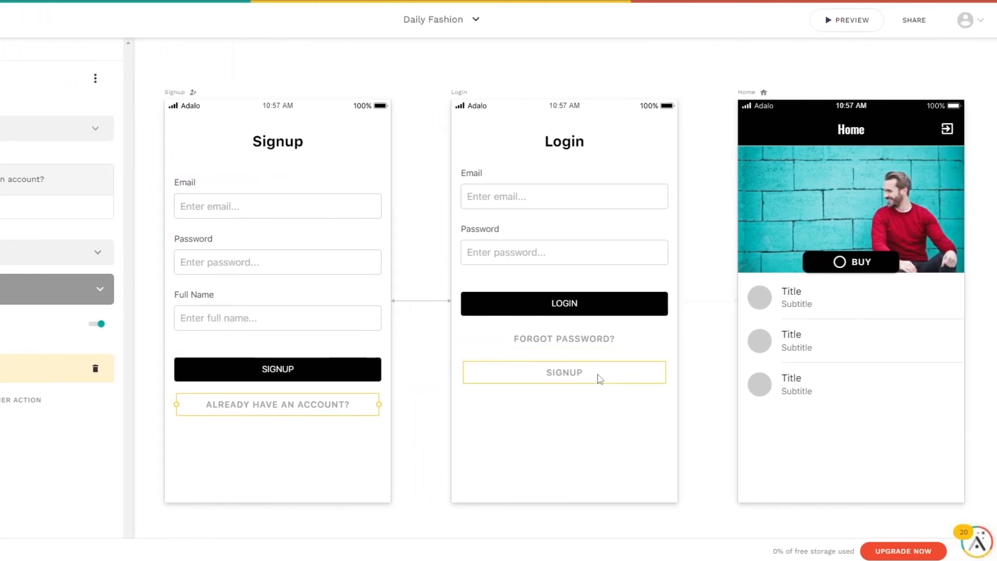
click(823, 211)
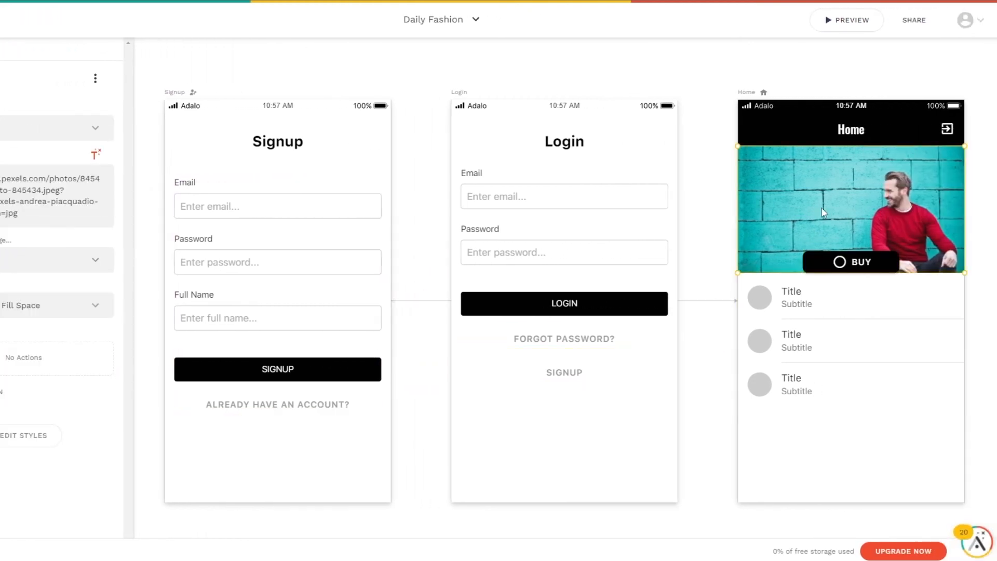
click(841, 262)
scroll(887, 204, down, 1)
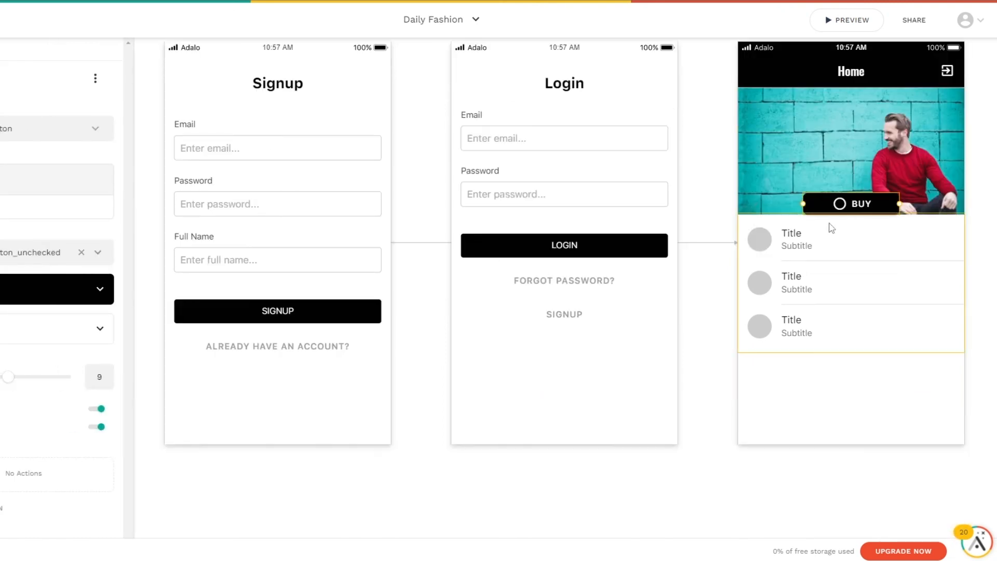
scroll(849, 209, up, 2)
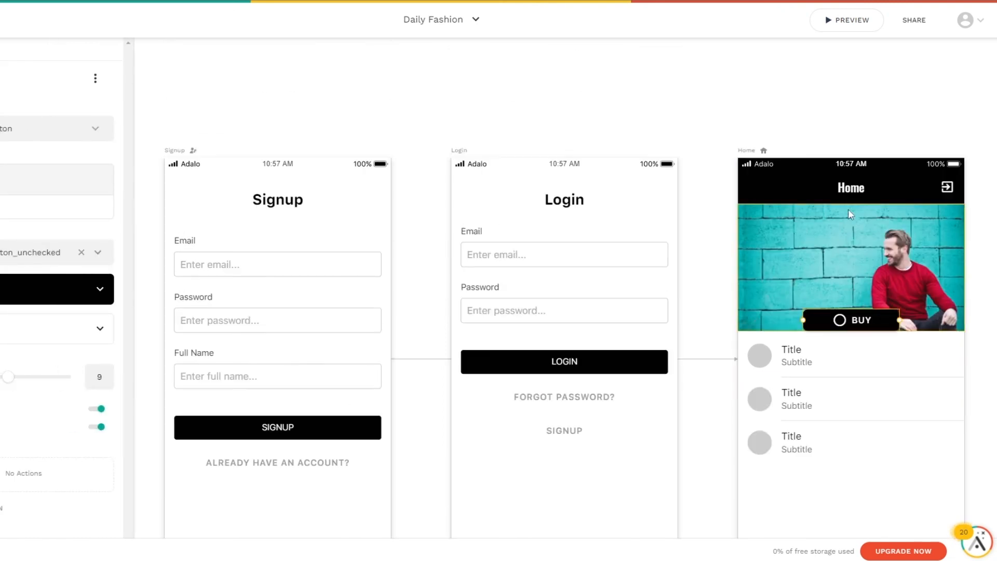
Preview the app on the iPhone 11 Pro, look over the other device models and the Signup form's email field, and close the preview.
click(838, 22)
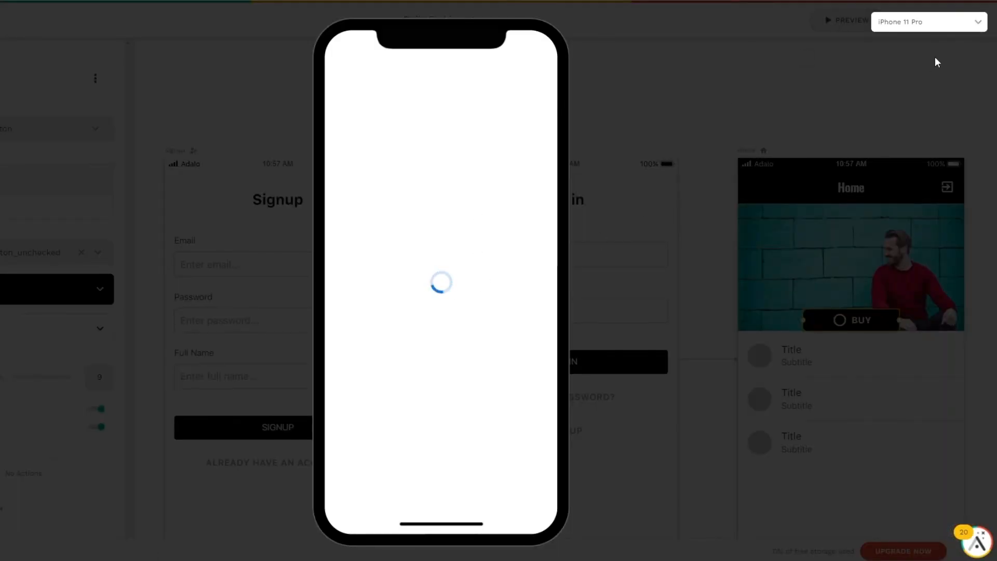
click(949, 23)
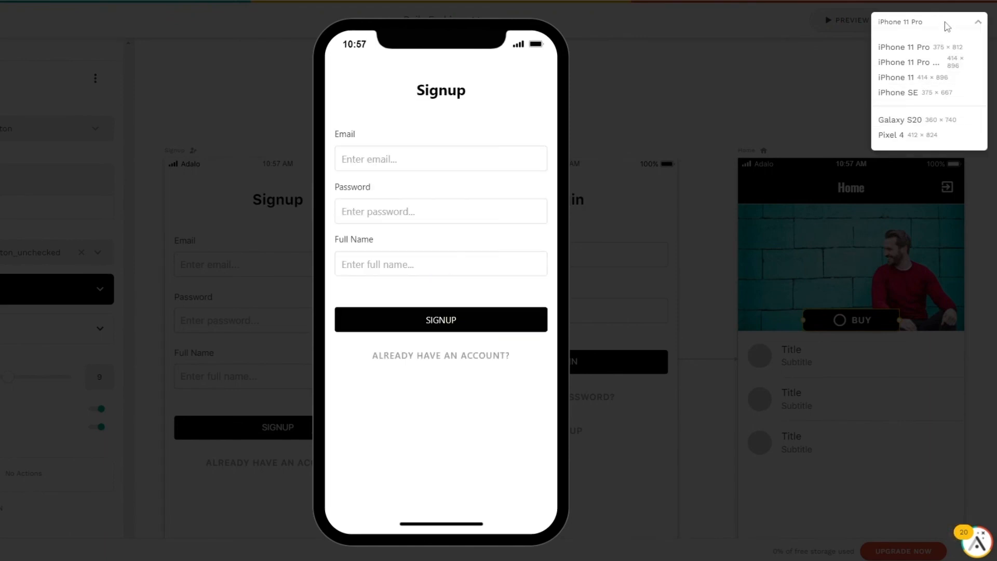
click(733, 87)
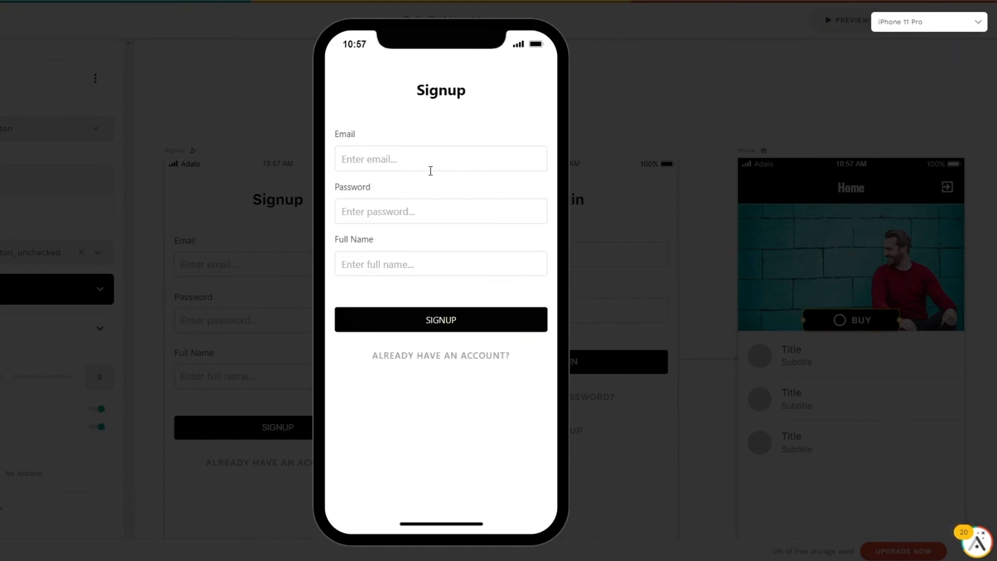
click(430, 164)
click(481, 147)
click(291, 180)
scroll(445, 479, up, 2)
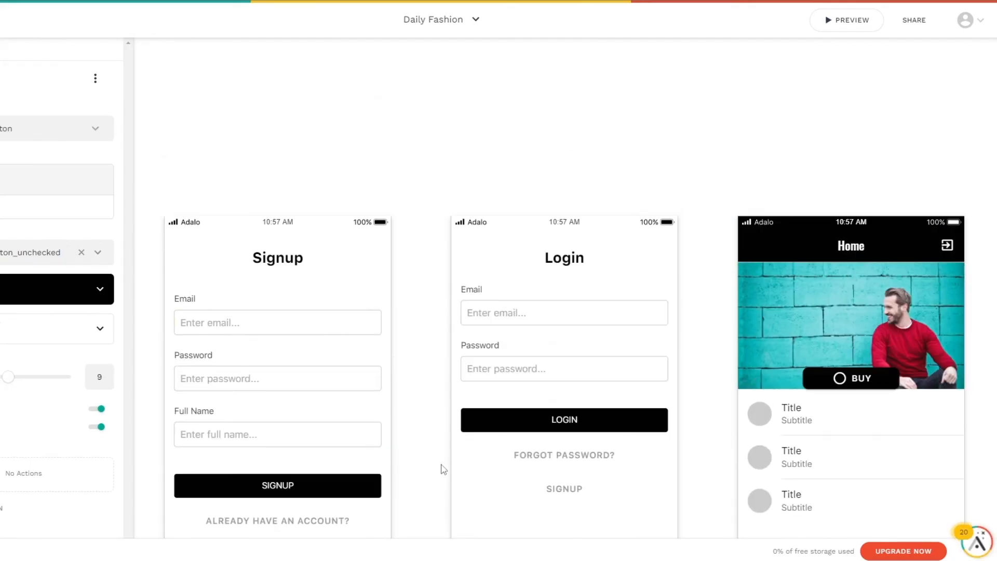
scroll(443, 462, down, 4)
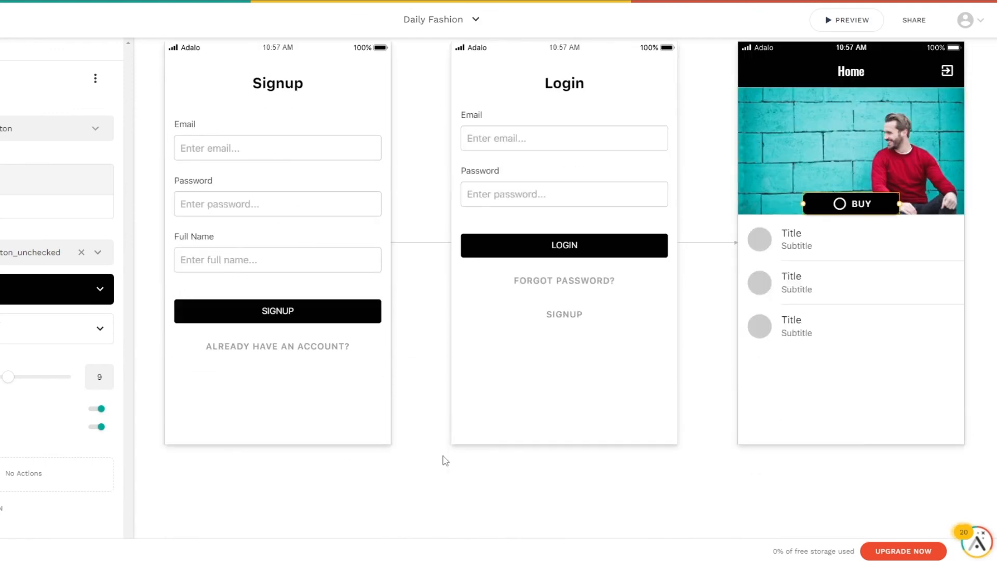
scroll(445, 462, up, 2)
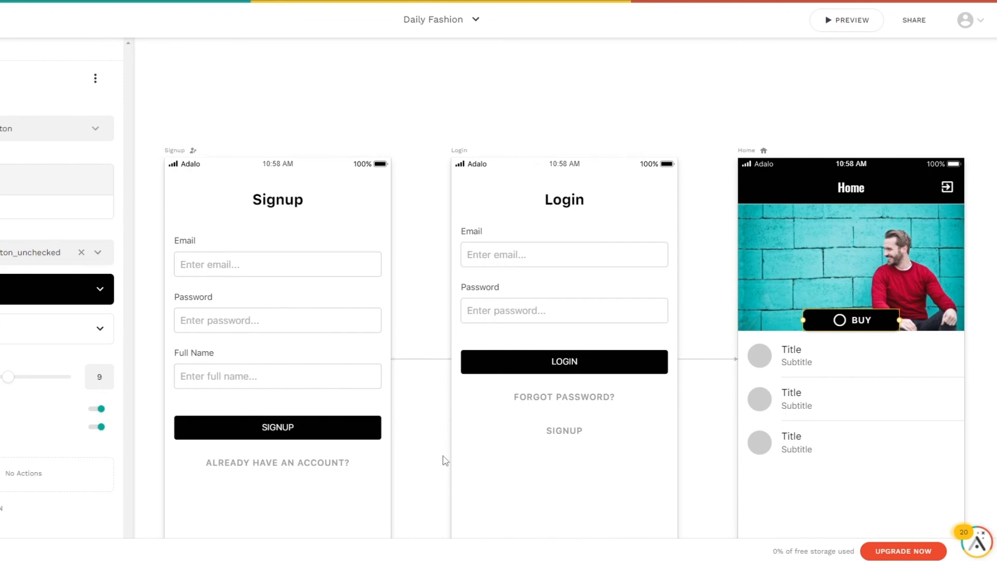
scroll(445, 461, down, 1)
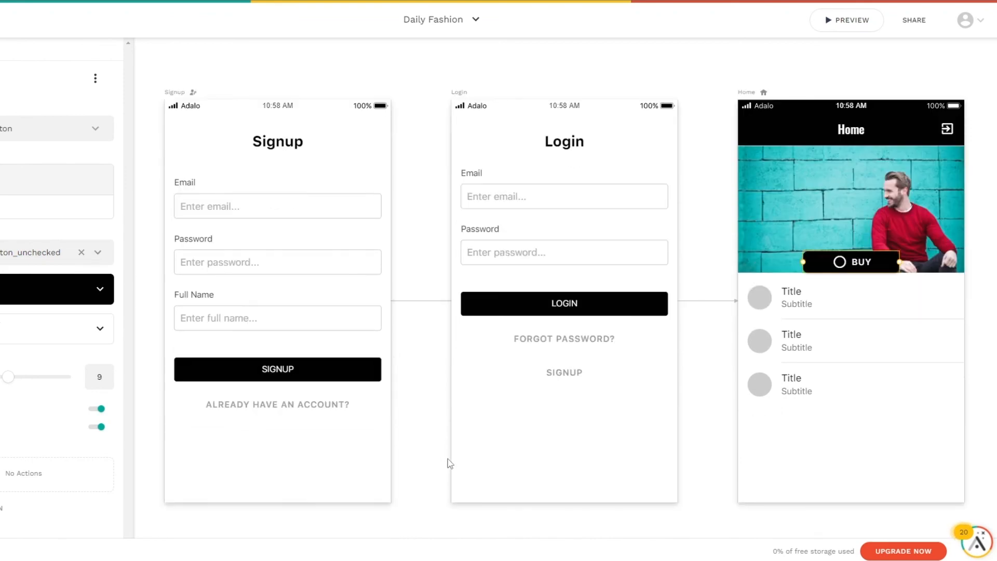